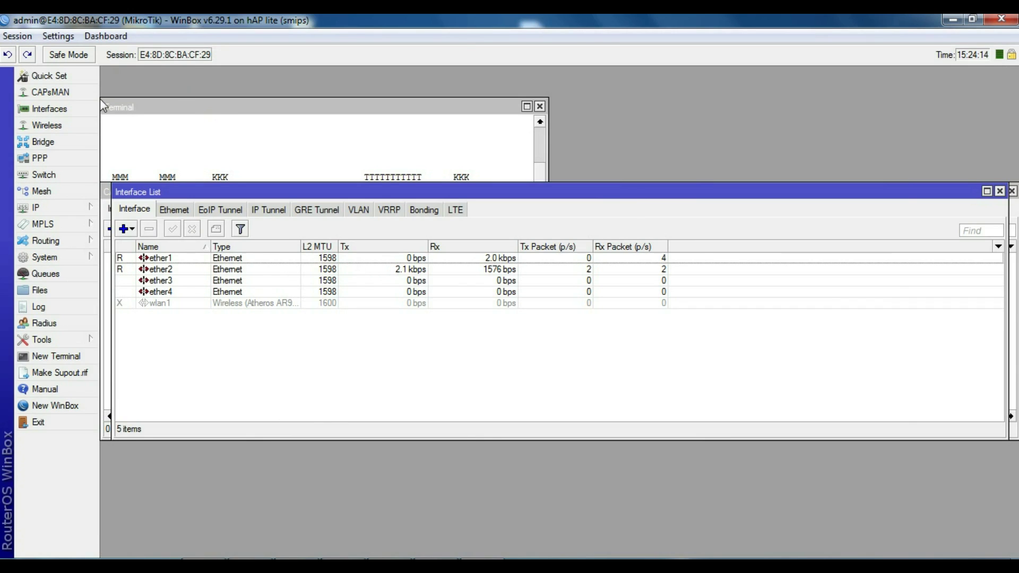
Open the queue list and start a new simple queue named "Morning Time".
left_click(45, 274)
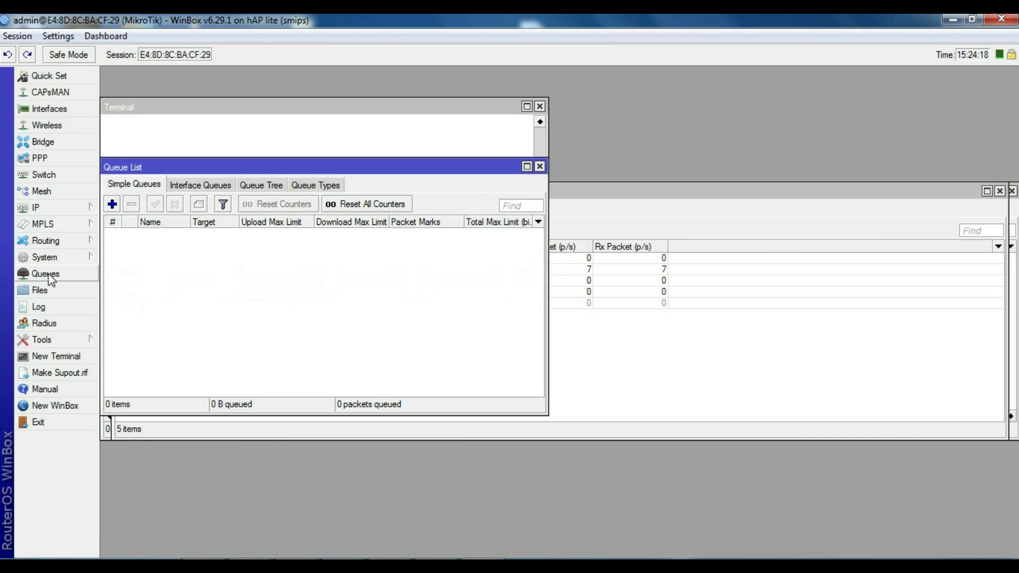
left_click(112, 204)
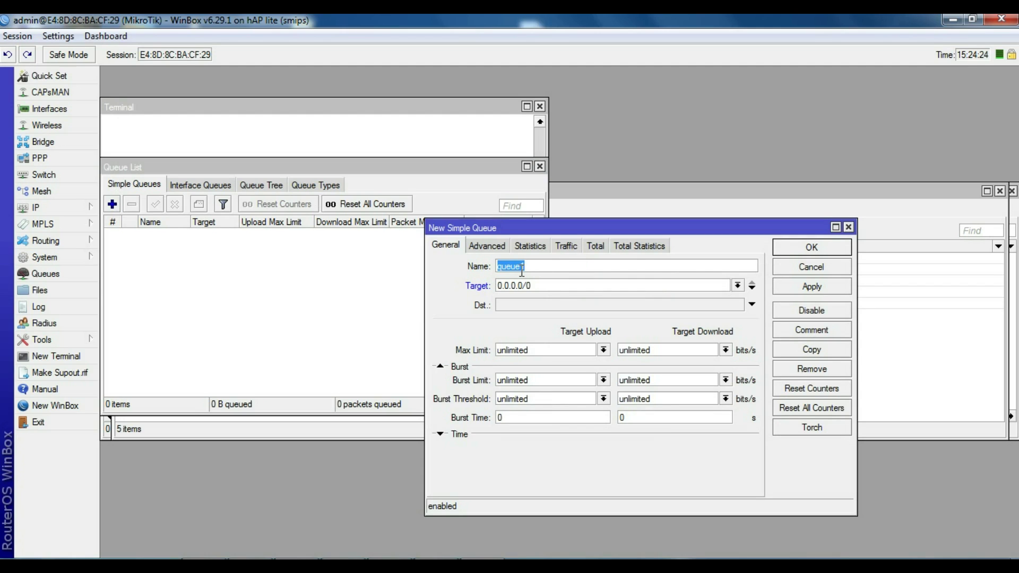
type("Mor")
key("BackSpace")
type("mirr")
type("g T")
type("ime")
Set the Morning Time queue's target address to 192.168.3.2.
left_click(556, 284)
key("BackSpace")
key("BackSpace")
key("BackSpace")
key("BackSpace")
key("BackSpace")
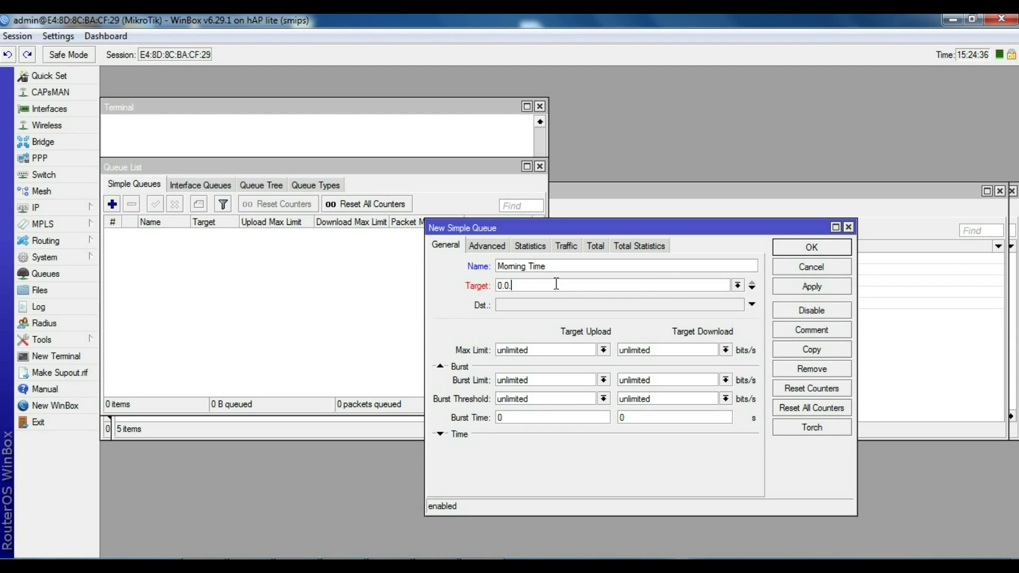
key("BackSpace")
key("BackSpace")
key("BackSpace")
key("BackSpace")
type("192.168.3.2")
Limit the Morning Time queue's maximum upload and download rates to 2M each.
left_click(603, 349)
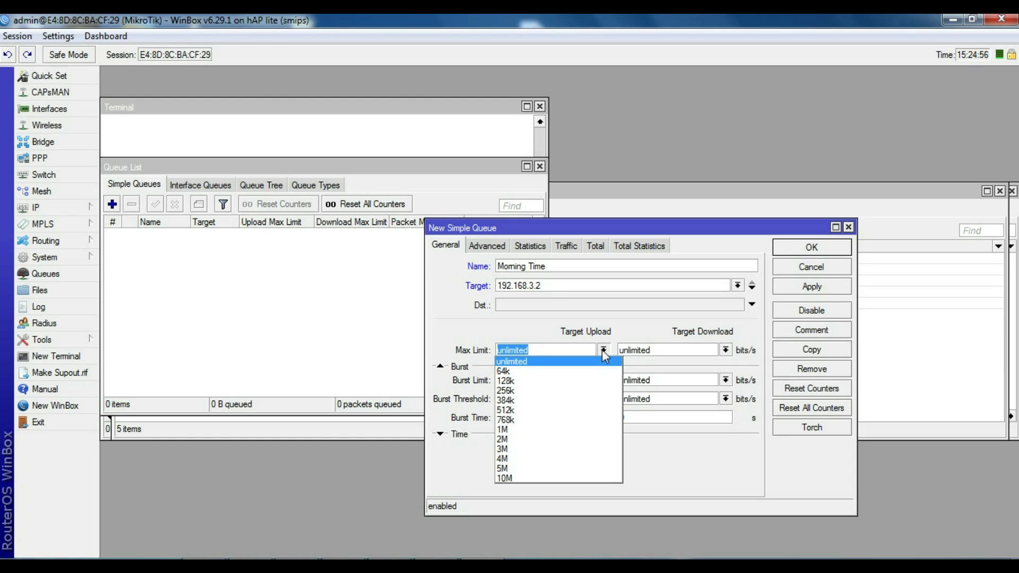
left_click(551, 440)
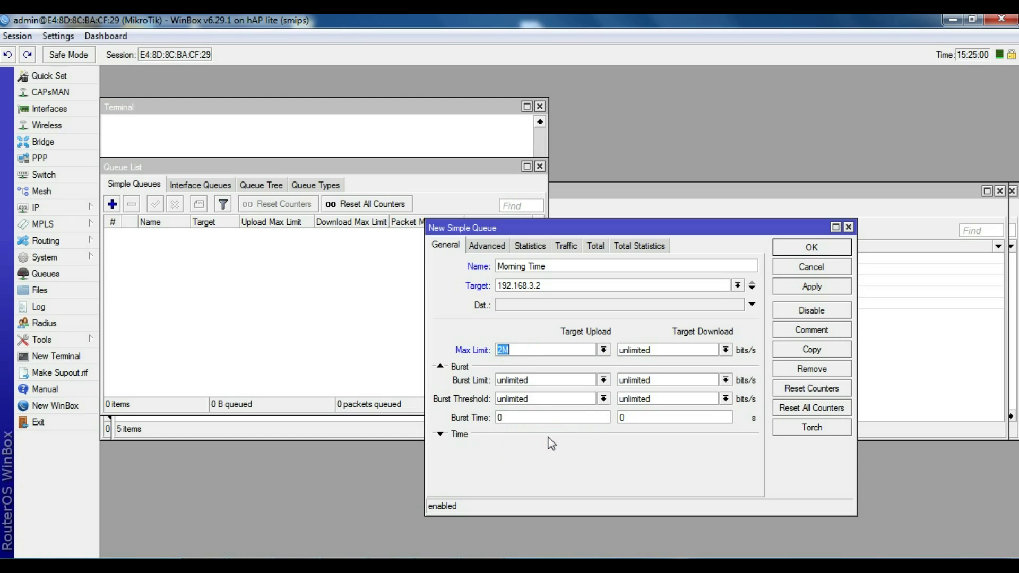
left_click(725, 350)
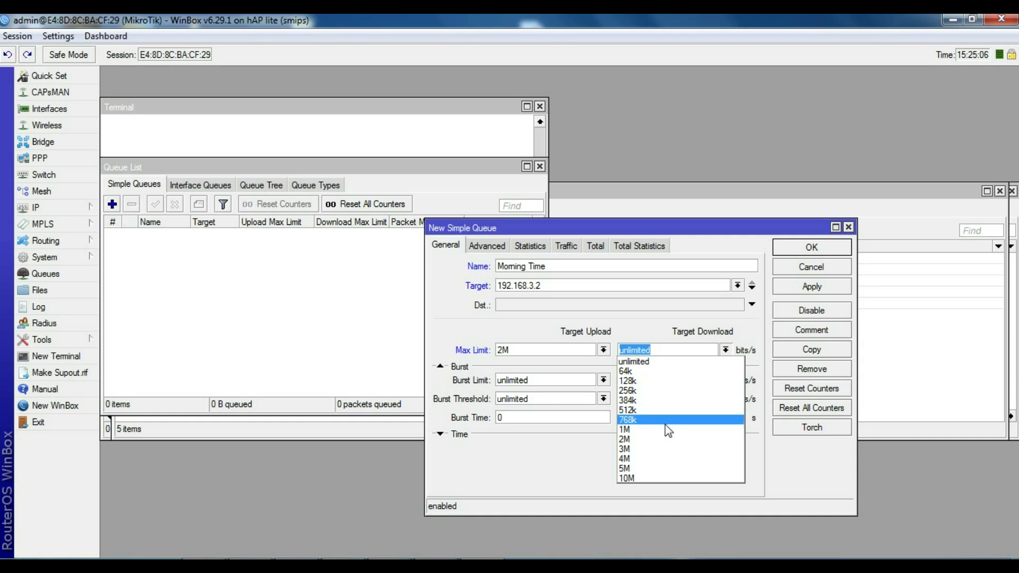
left_click(660, 441)
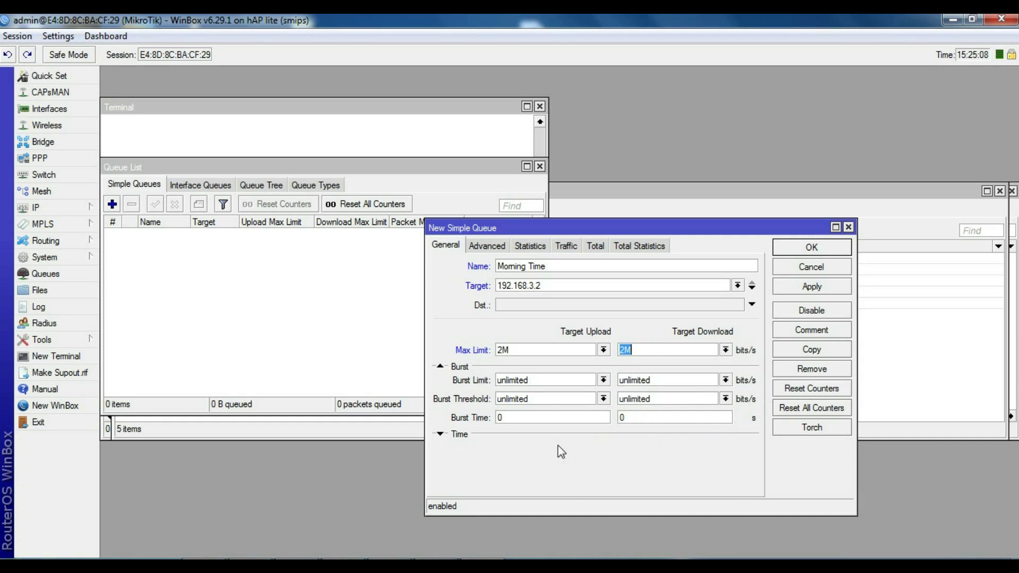
Try to apply the Morning Time queue with its time range ending at "08 00:00:00".
left_click(498, 434)
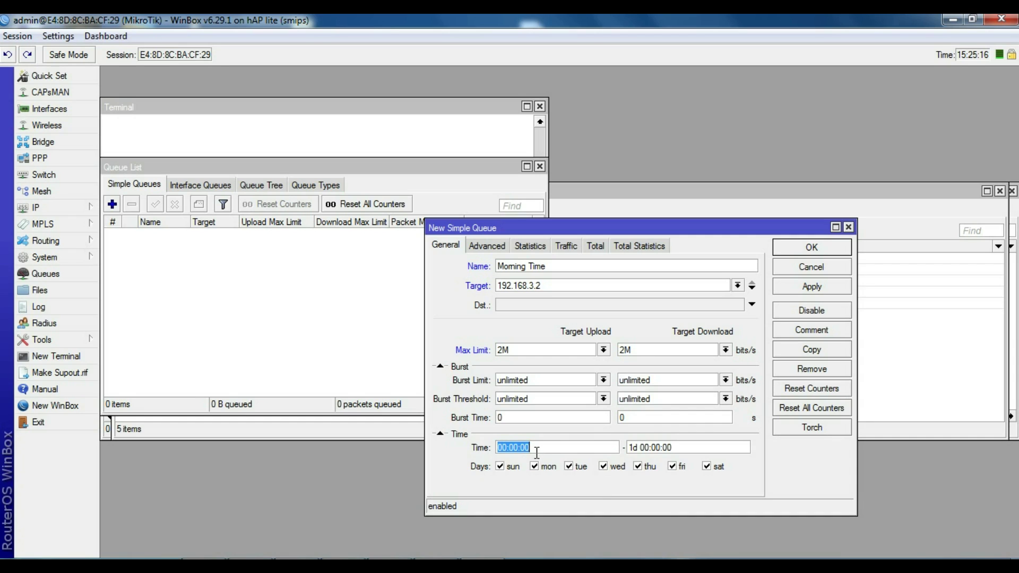
left_click(638, 448)
key("BackSpace")
key("BackSpace")
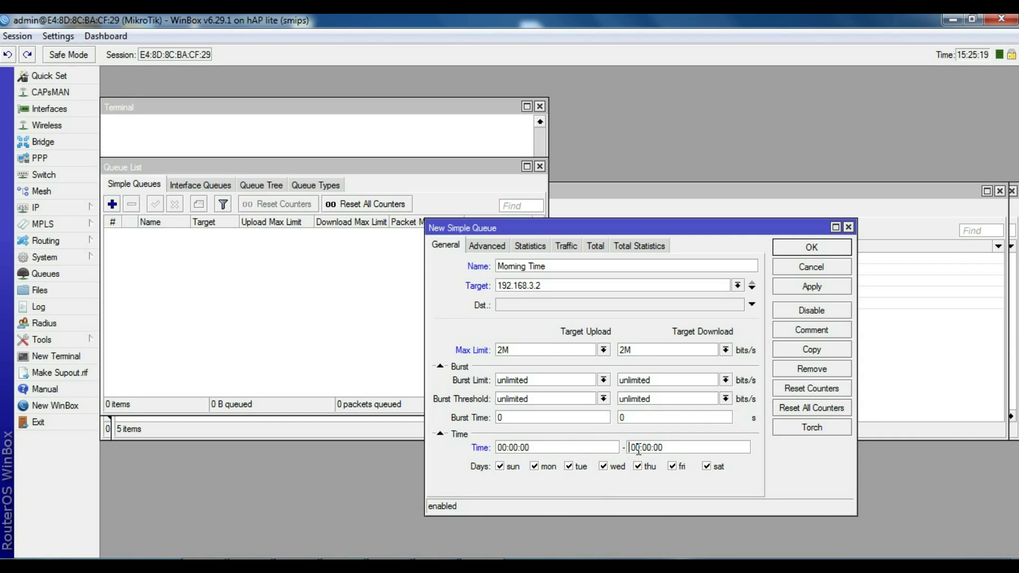
type("08")
left_click(812, 288)
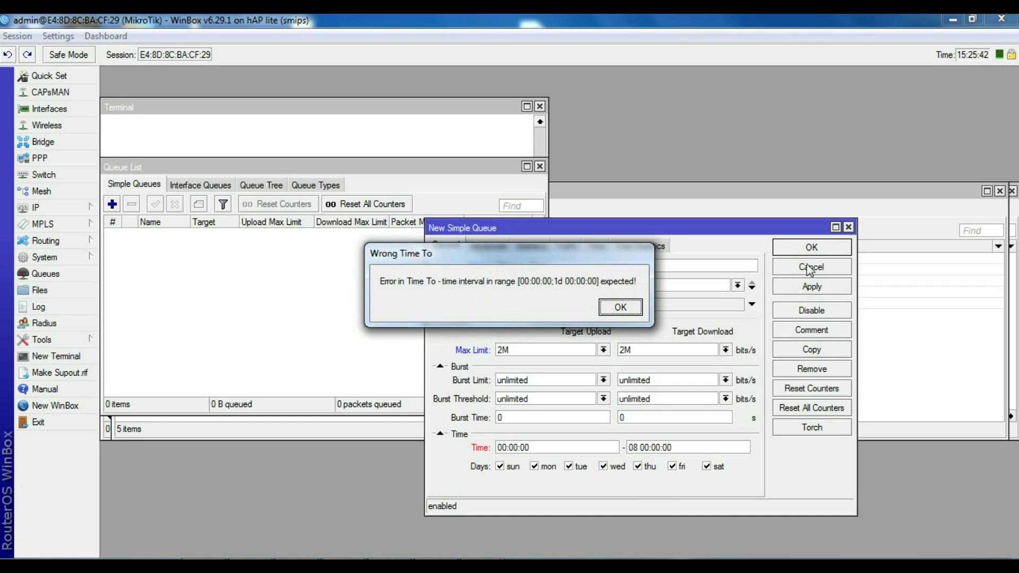
left_click(624, 305)
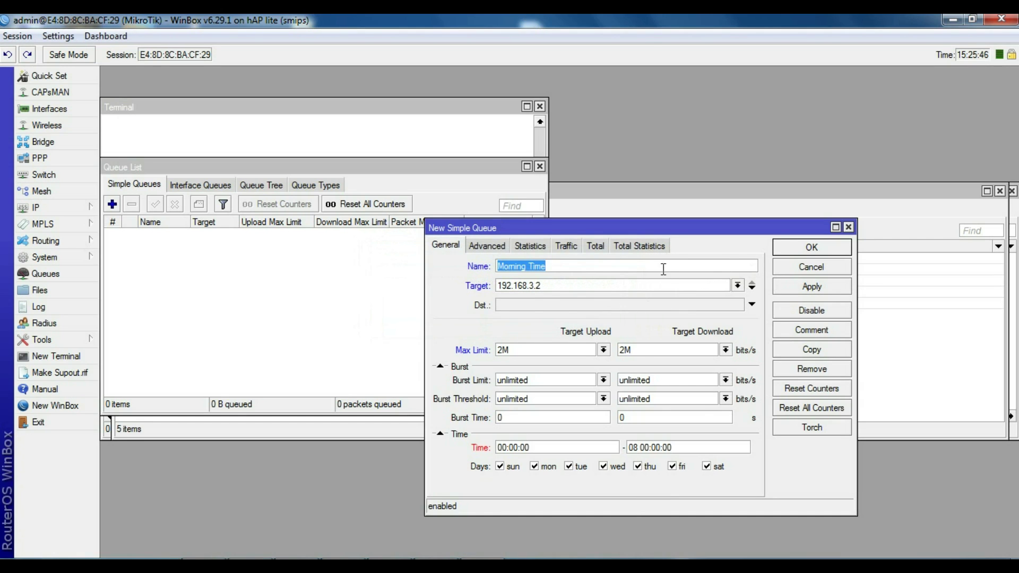
left_click(605, 268)
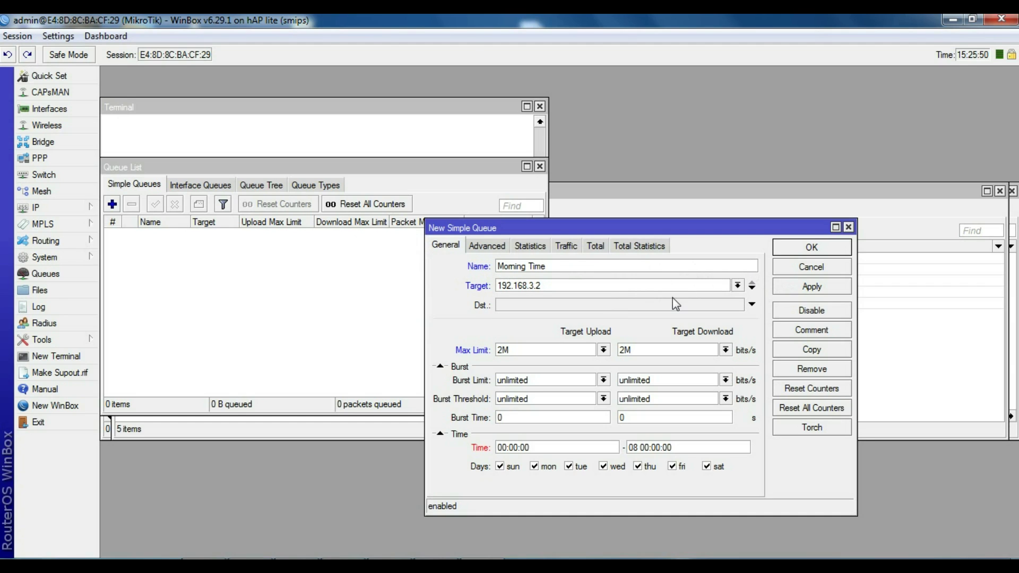
left_click(816, 291)
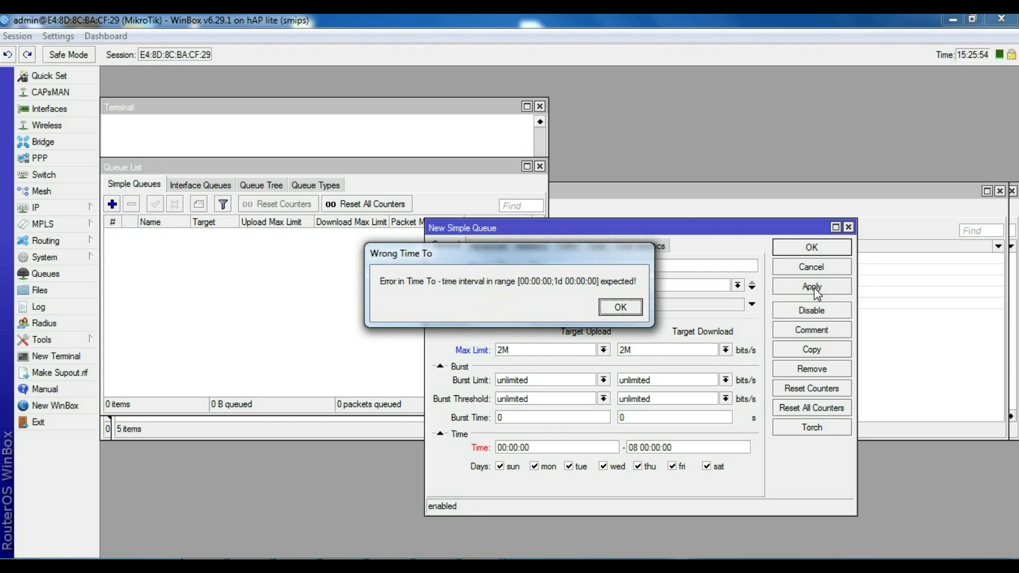
key("Return")
Set the Morning Time queue's end time to 08:00:00 and save the queue.
left_click(637, 447)
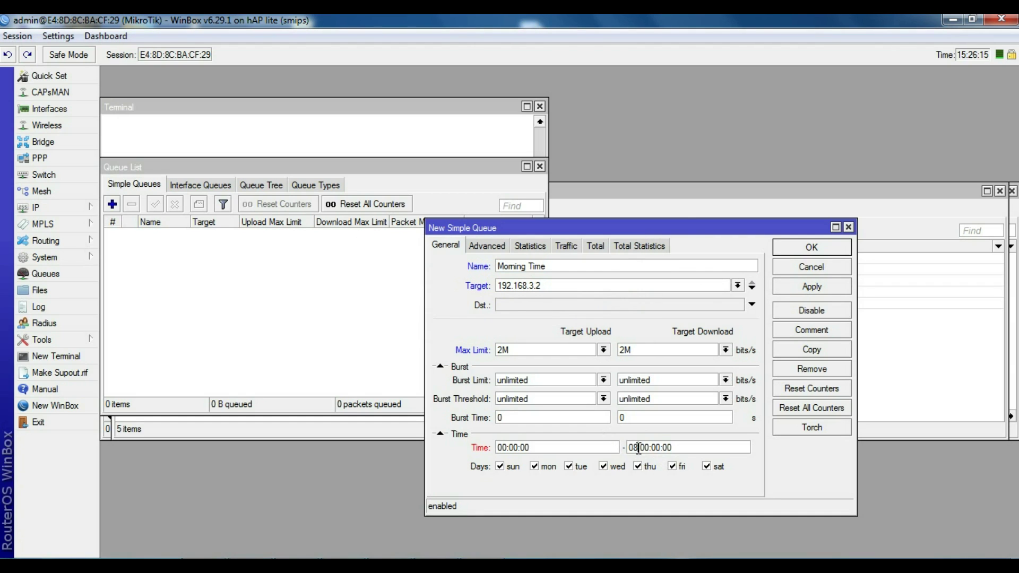
key("BackSpace")
key("BackSpace")
key("Delete")
type("8")
left_click(805, 290)
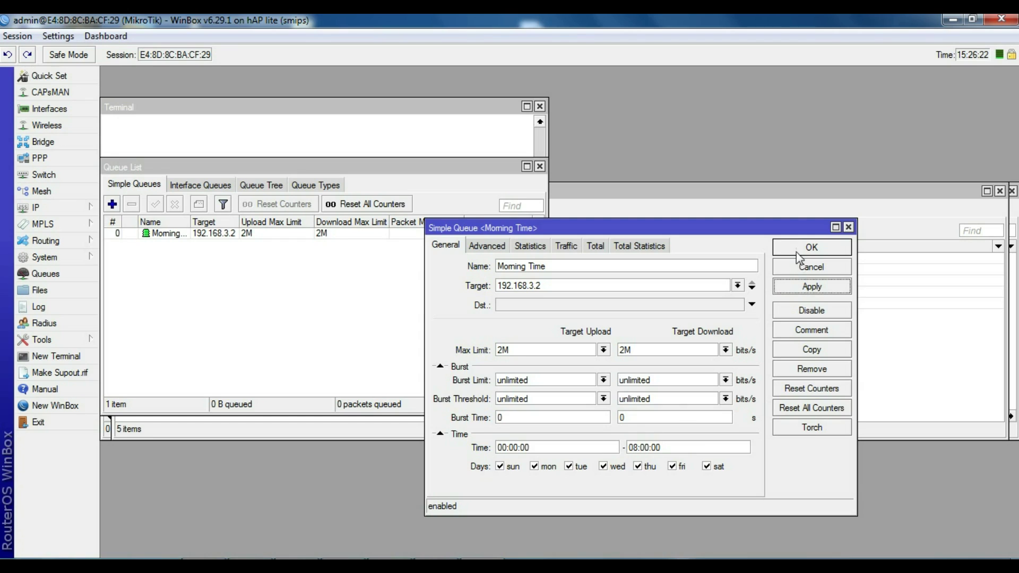
left_click(796, 251)
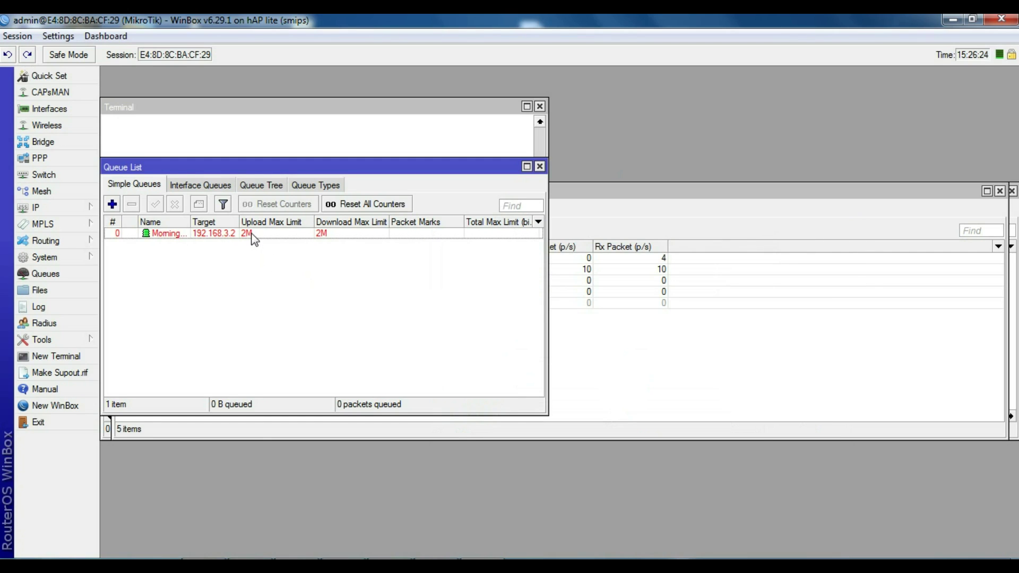
Start a second simple queue named "Day-time" with 192.168.3.2 as its target address.
left_click(112, 205)
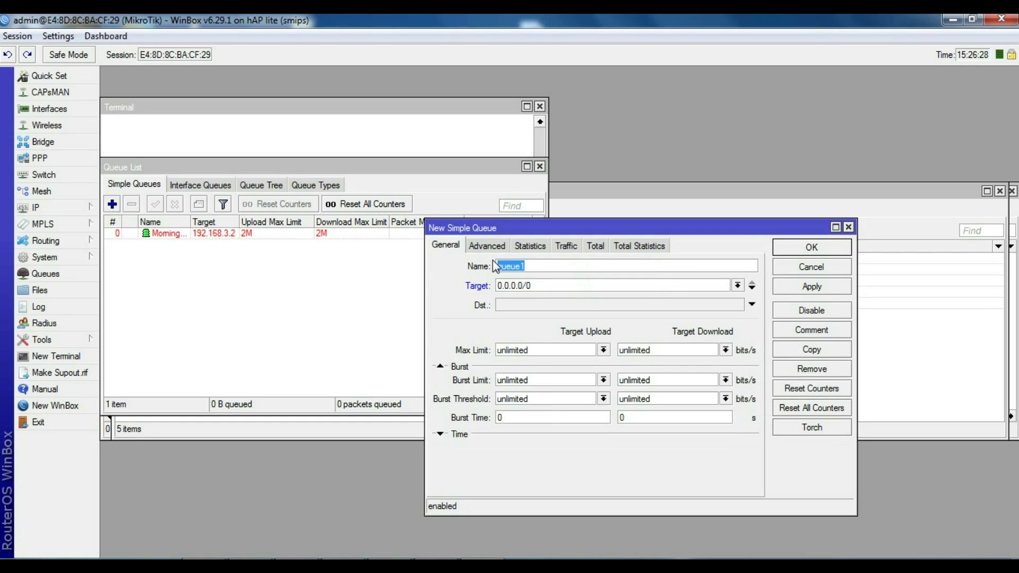
type("Day-time")
left_click(538, 285)
key("BackSpace")
key("BackSpace")
key("BackSpace")
key("BackSpace")
key("BackSpace")
key("BackSpace")
key("BackSpace")
key("BackSpace")
key("BackSpace")
type("192.168.3.2")
Limit the Day-time queue's maximum upload and download rates to 1M each.
left_click(604, 350)
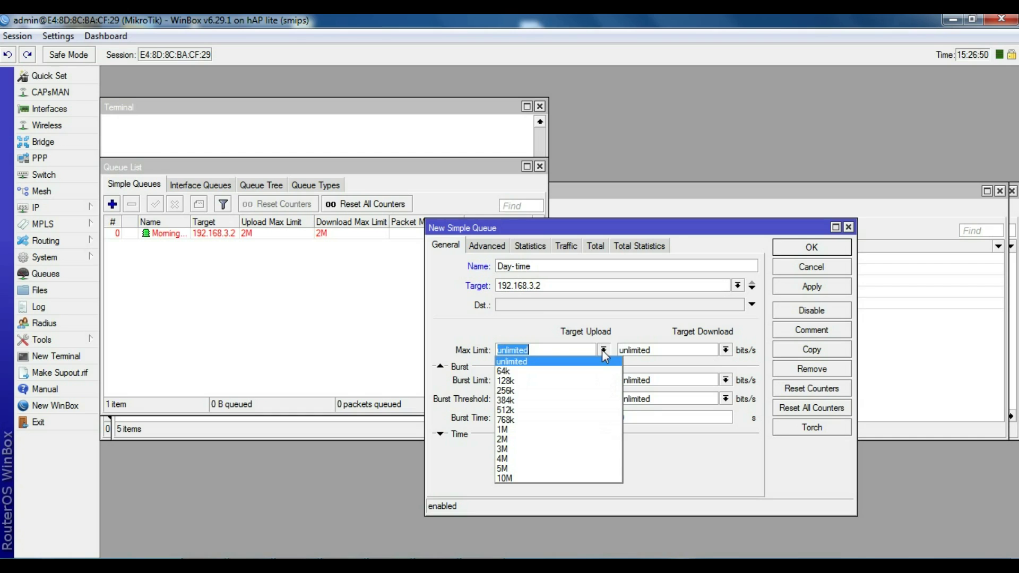
left_click(521, 429)
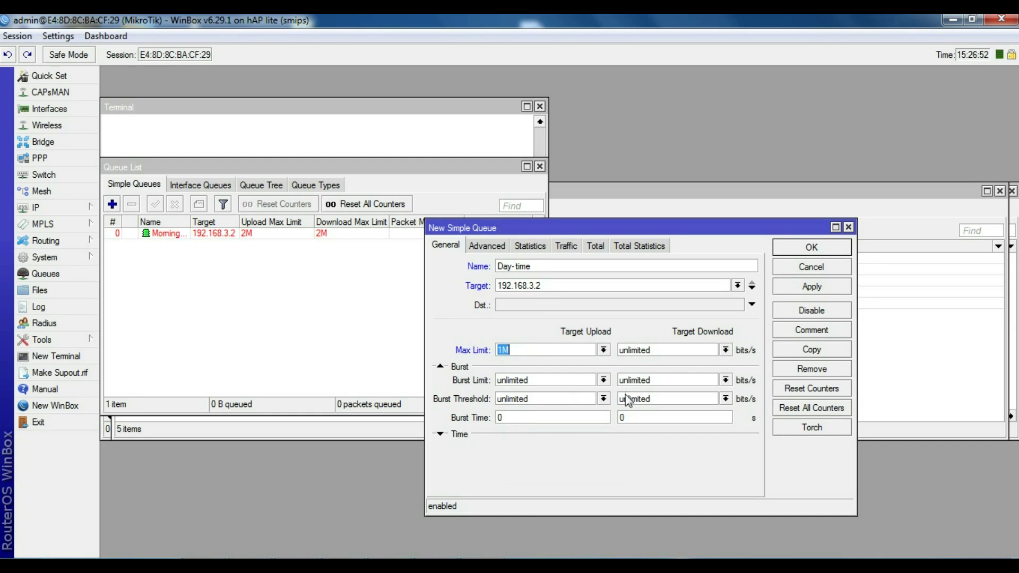
left_click(724, 350)
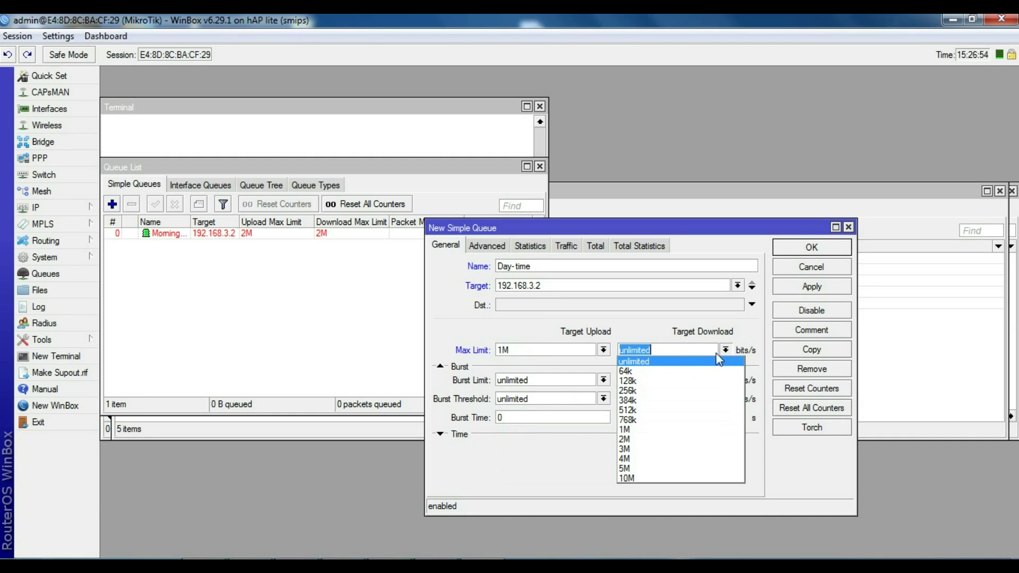
left_click(640, 430)
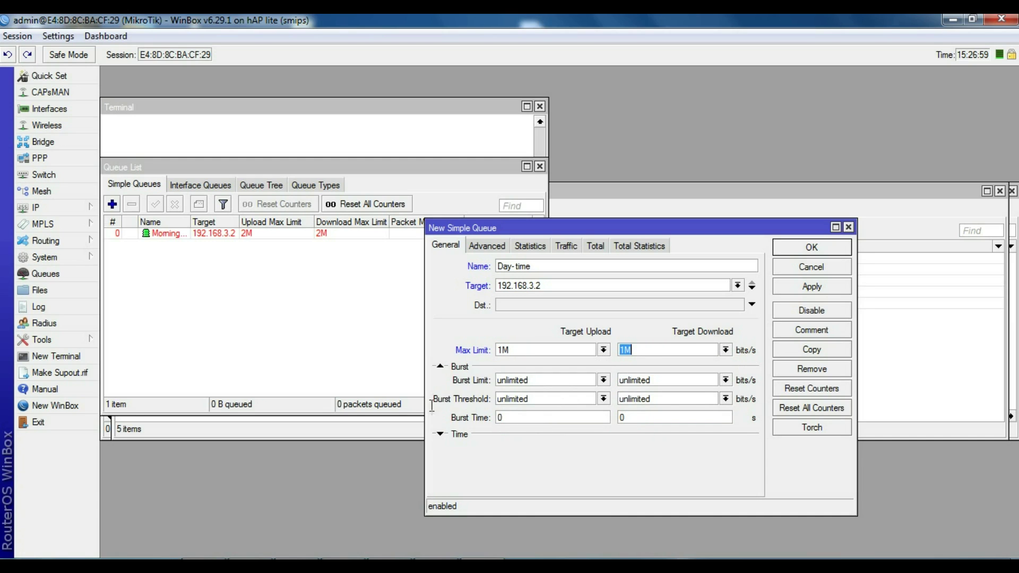
Show the Day-time queue's time settings and set the start time to 08:00:00.
left_click(441, 435)
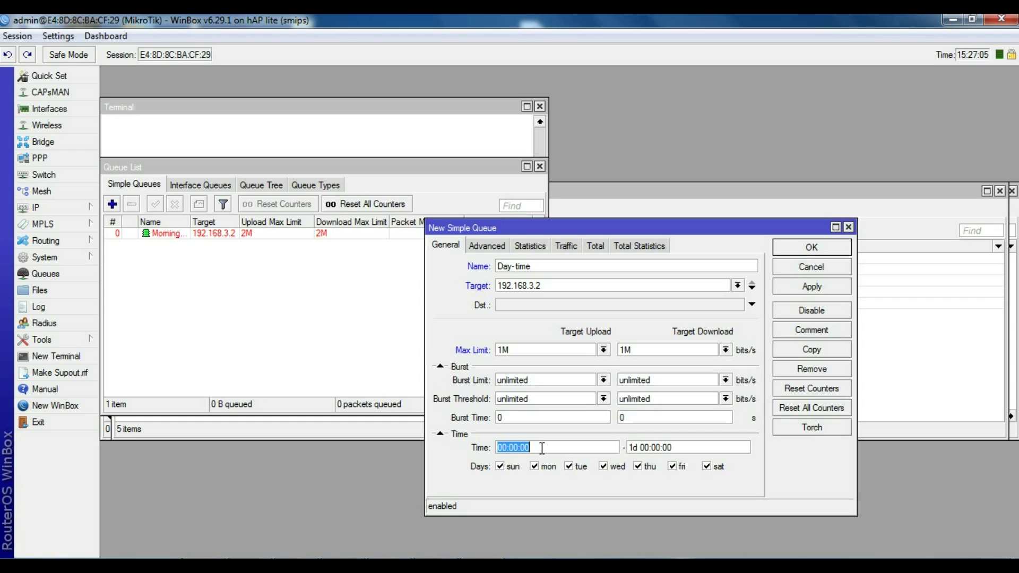
left_click(508, 449)
key("BackSpace")
type("8")
Set the Day-time queue's end time to 18:00:00 and save the queue.
left_click(649, 447)
key("BackSpace")
key("BackSpace")
key("BackSpace")
key("BackSpace")
key("BackSpace")
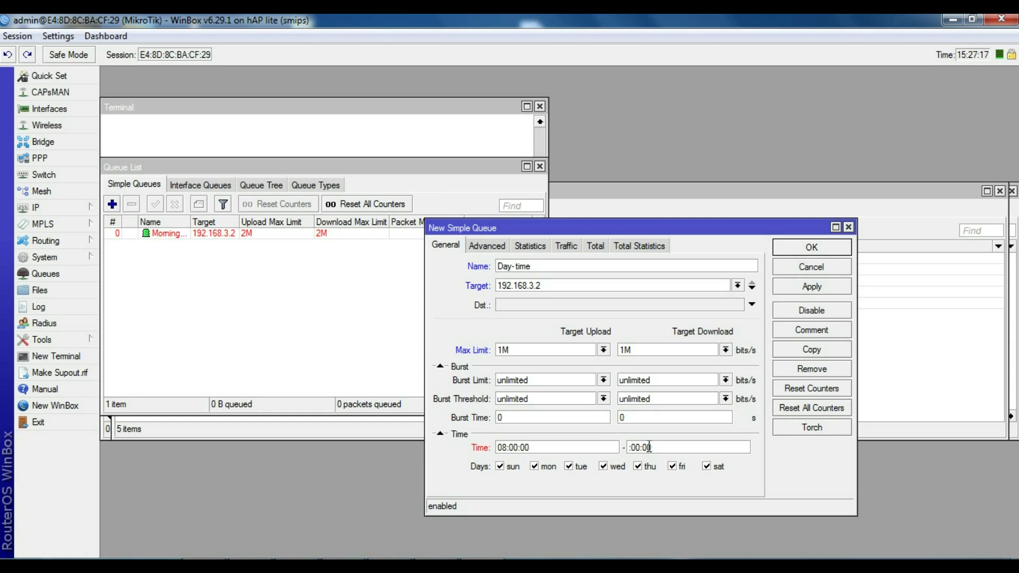
type("18")
left_click(817, 287)
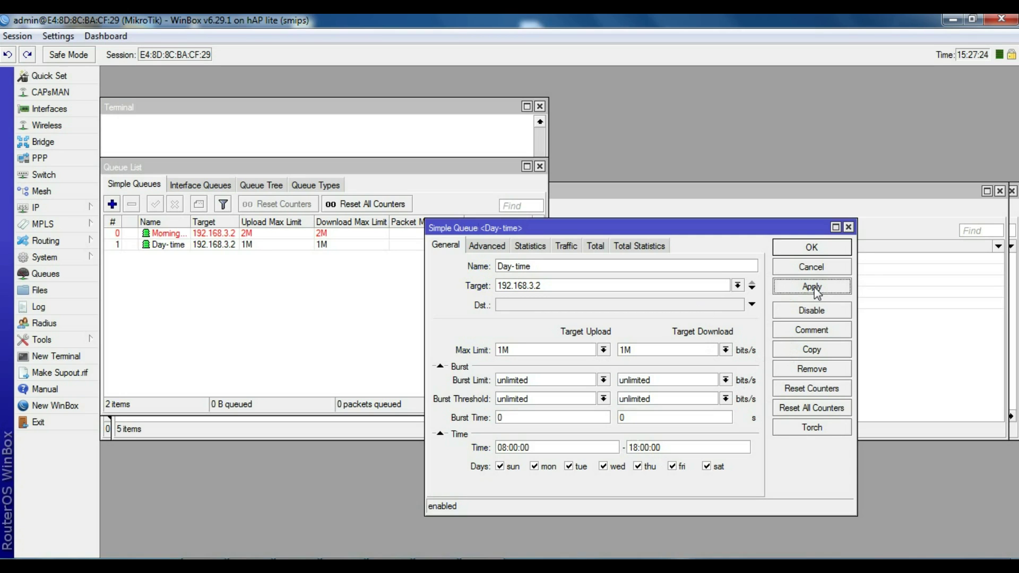
left_click(808, 251)
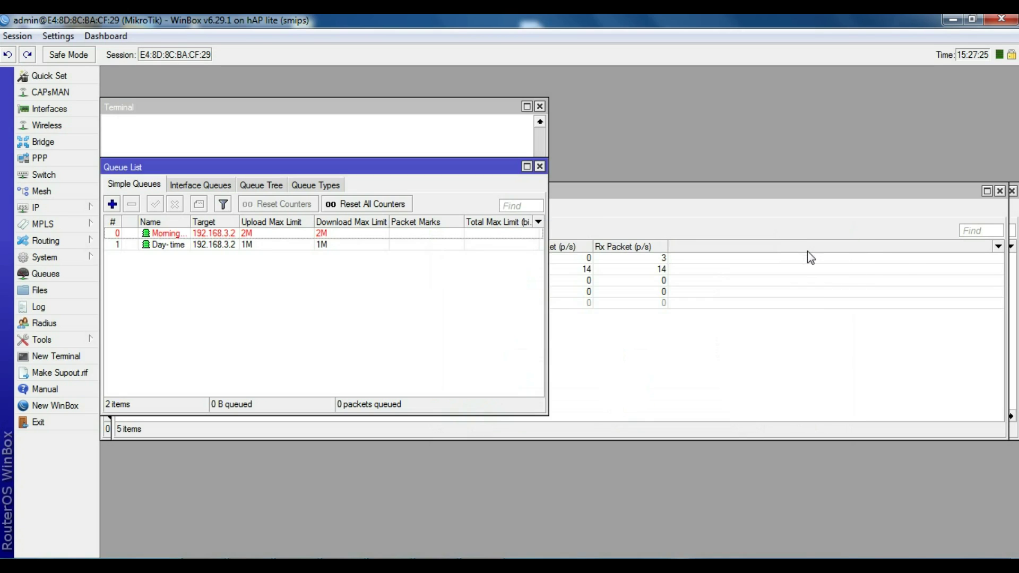
Start a third simple queue named "Night- Time" with 192.168.3.2 as its target address.
left_click(325, 248)
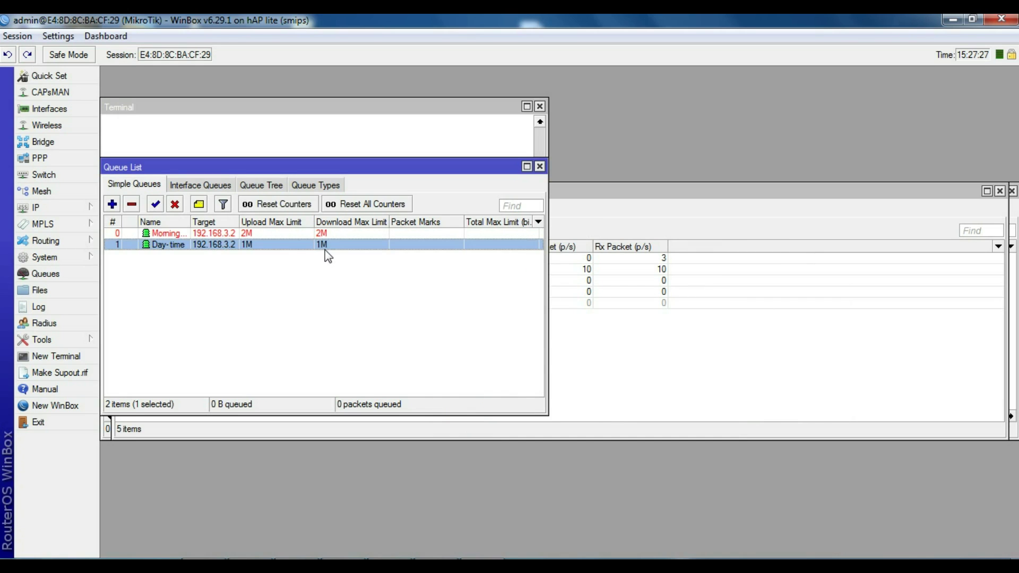
left_click(112, 208)
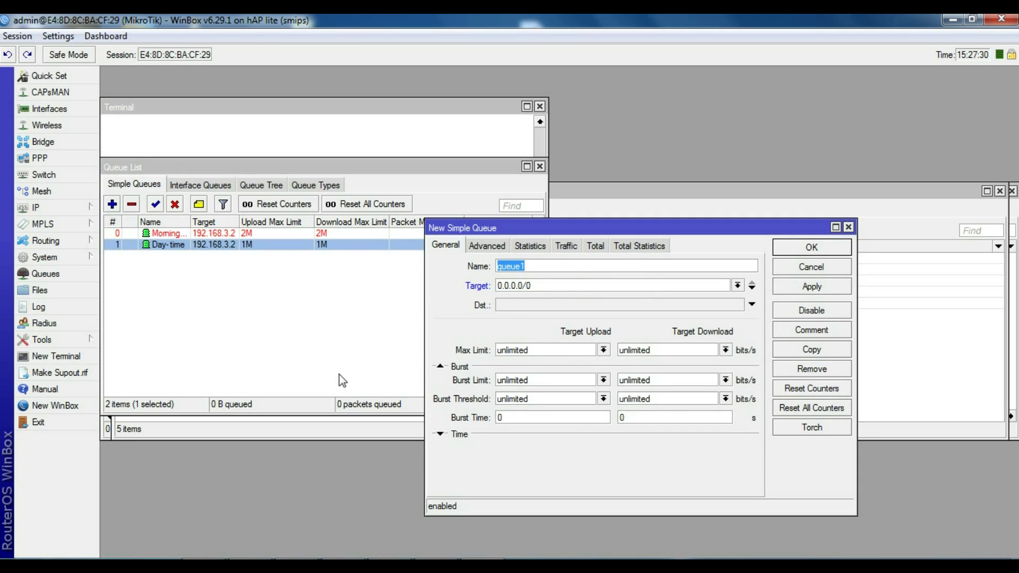
type("Night- Time")
left_click(545, 290)
key("BackSpace")
key("BackSpace")
key("BackSpace")
key("BackSpace")
key("BackSpace")
key("BackSpace")
key("BackSpace")
key("BackSpace")
key("BackSpace")
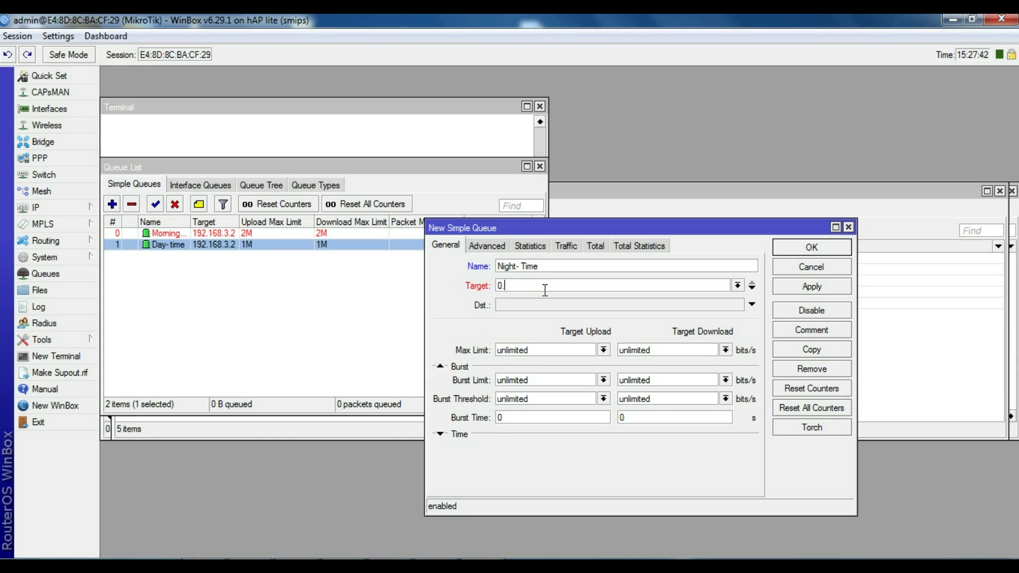
type("2.168.3.2")
Limit the Night- Time queue's maximum upload and download rates to 10M each.
left_click(603, 352)
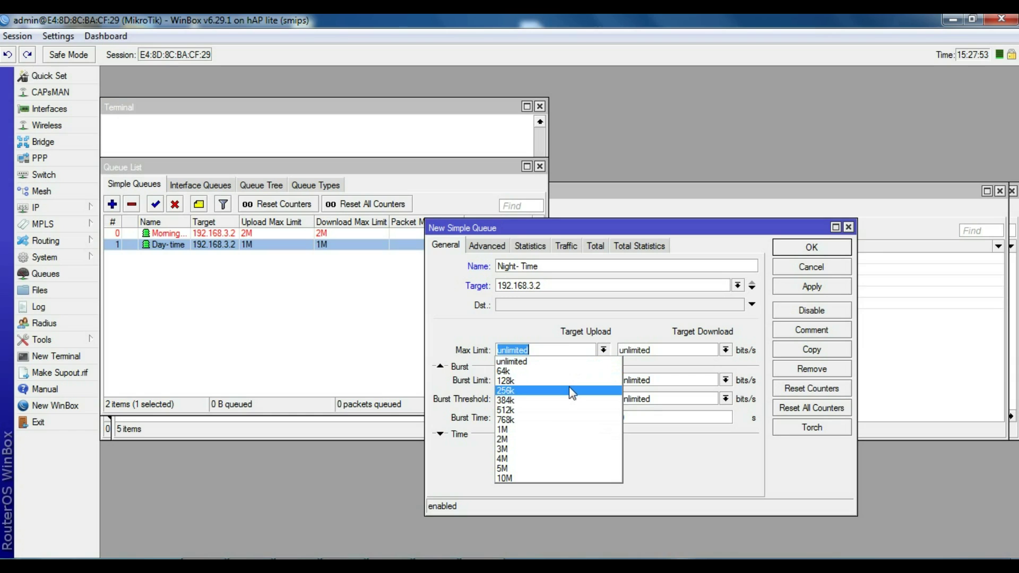
left_click(529, 479)
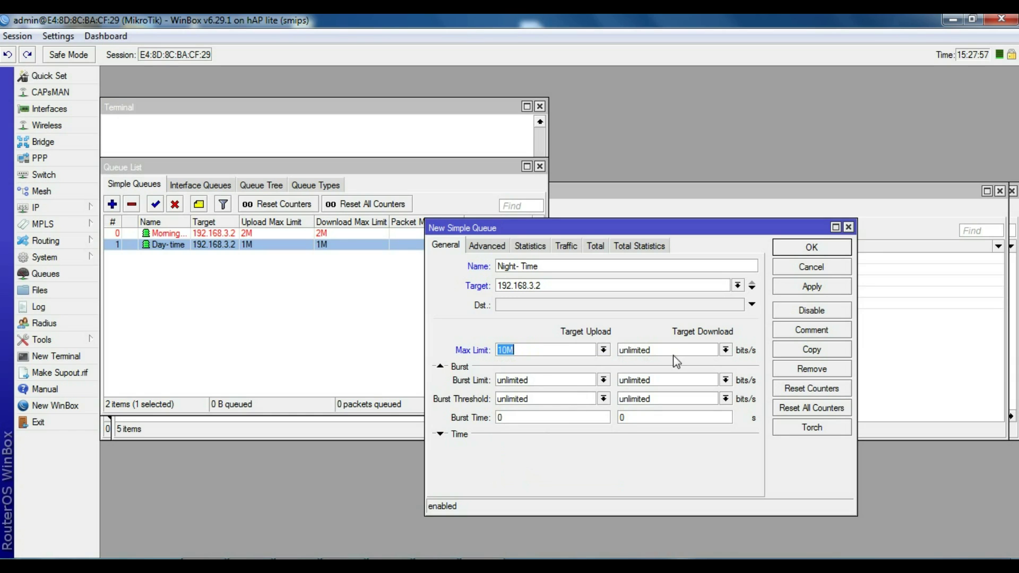
left_click(725, 349)
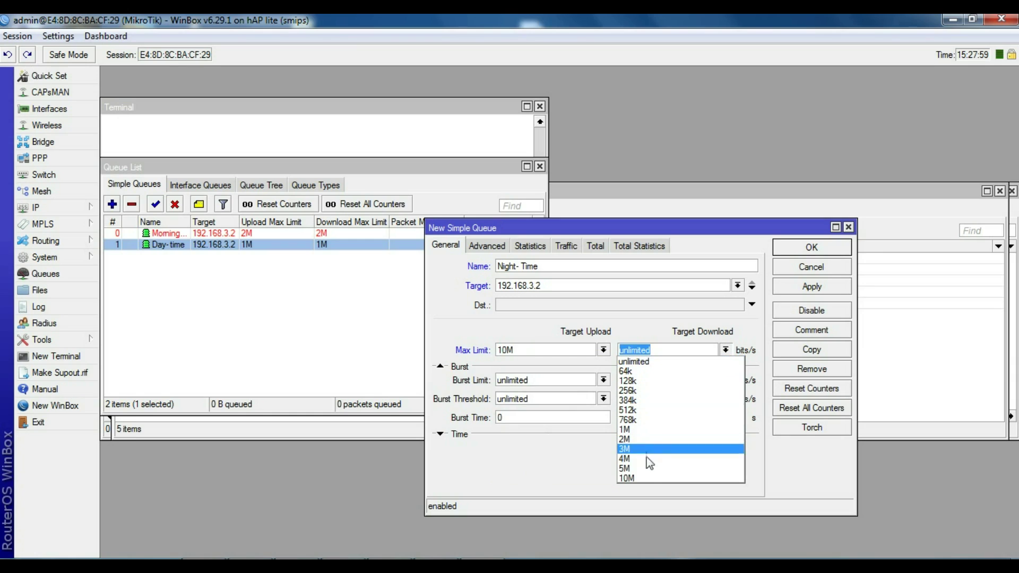
left_click(648, 478)
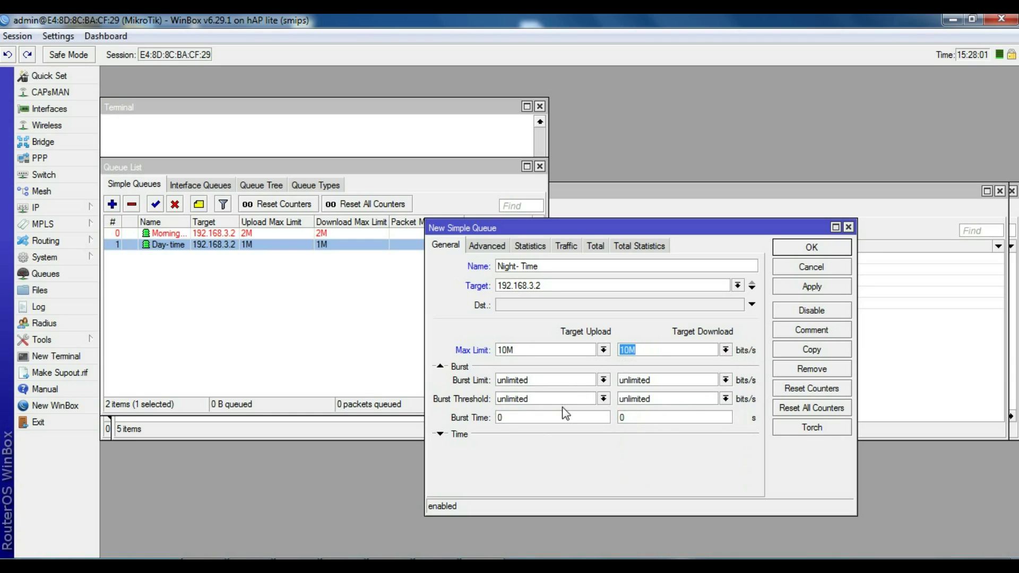
Show the Night- Time queue's time settings and set the start time to 18:00:01.
left_click(440, 433)
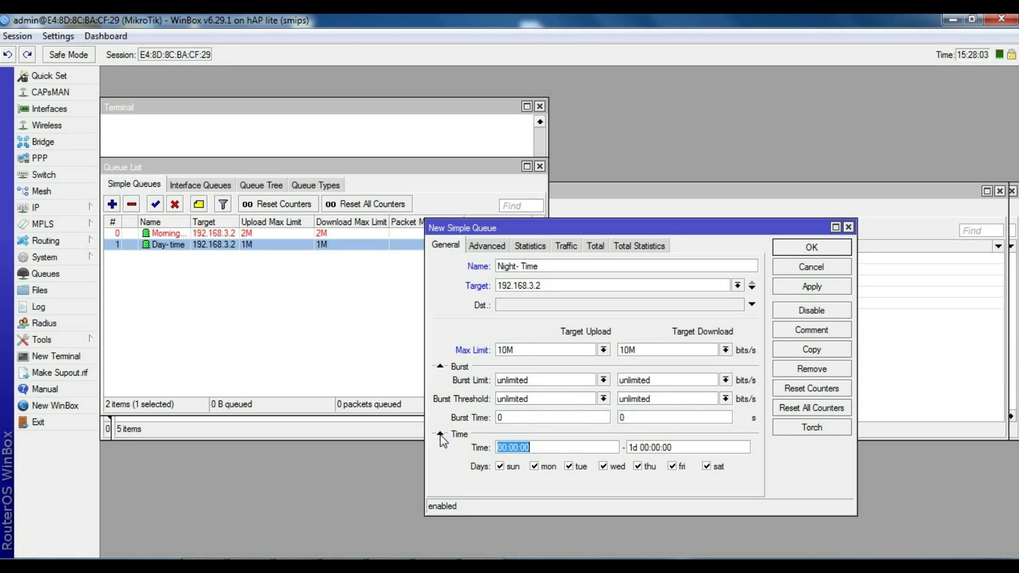
left_click(508, 448)
key("BackSpace")
key("BackSpace")
key("BackSpace")
type("18:")
Set the Night- Time queue's end time to 23:59:59 and apply the queue.
left_click(638, 447)
key("Delete")
key("Delete")
key("Delete")
key("Delete")
key("BackSpace")
key("BackSpace")
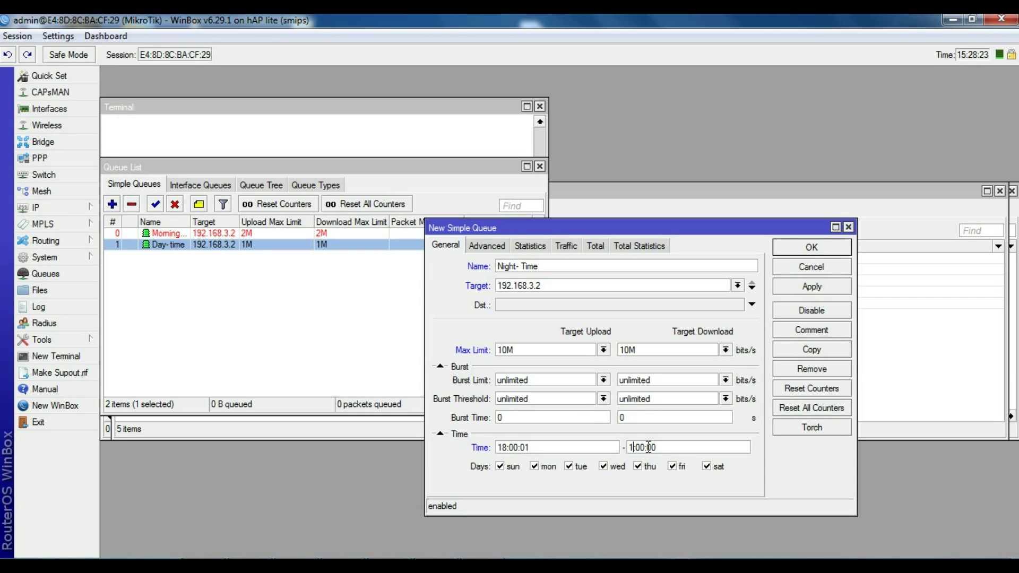
type("23")
key("Delete")
key("Delete")
key("Delete")
type("59")
key("BackSpace")
type("5")
left_click(807, 290)
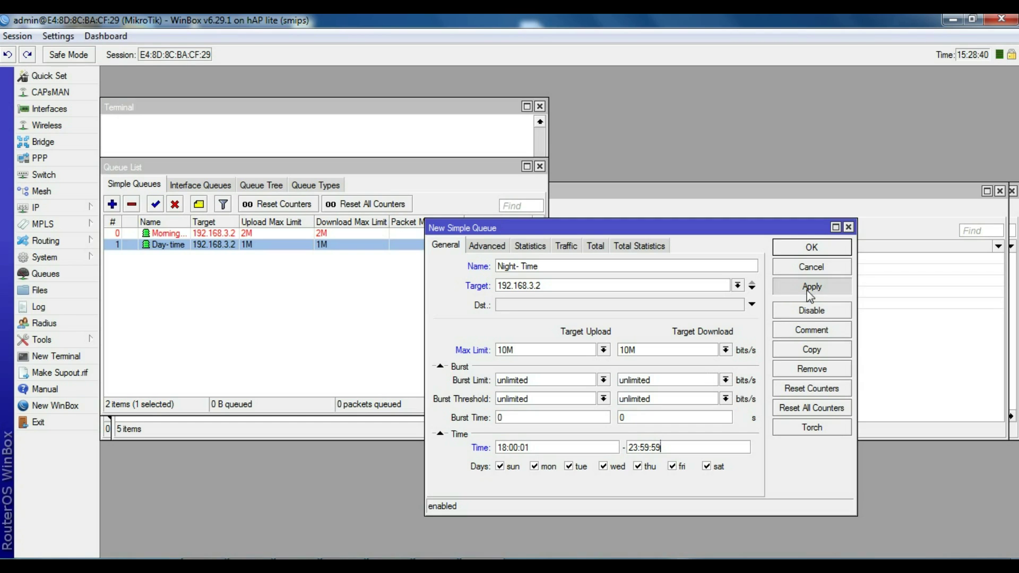
Close the Night- Time queue's settings and go through the morning, day and night entries in the queue list.
left_click(797, 253)
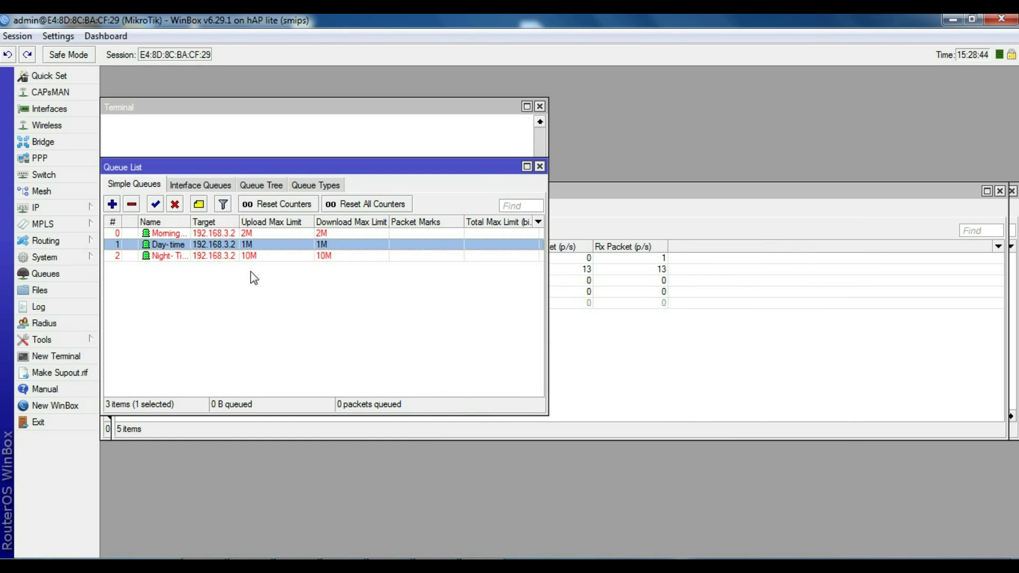
left_click(212, 236)
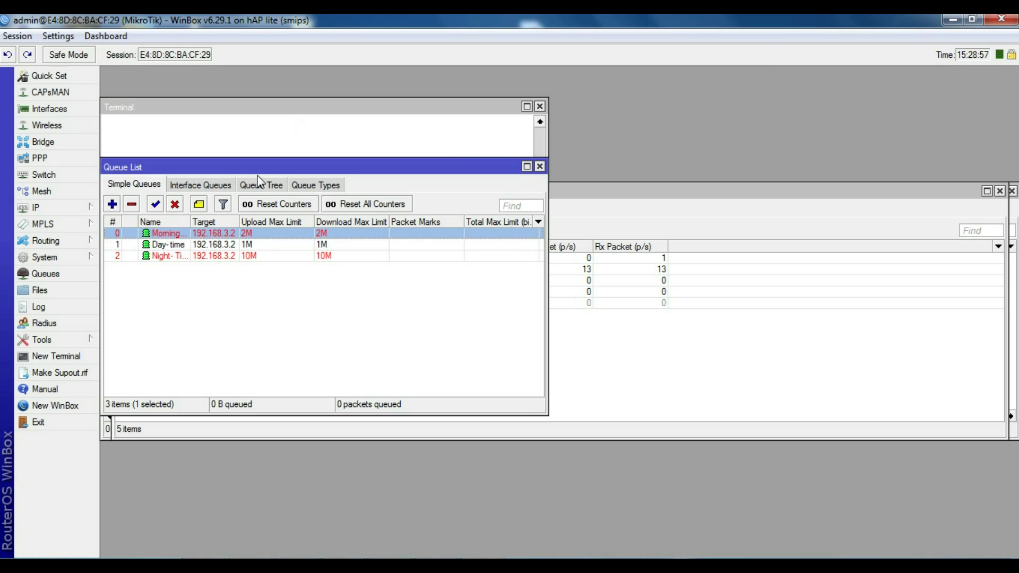
left_click(177, 256)
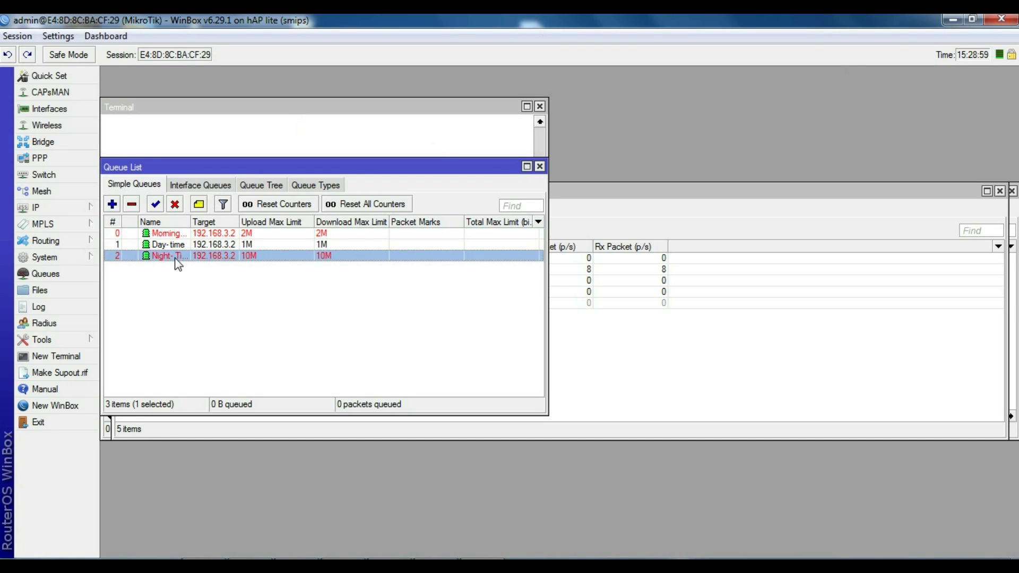
left_click(176, 236)
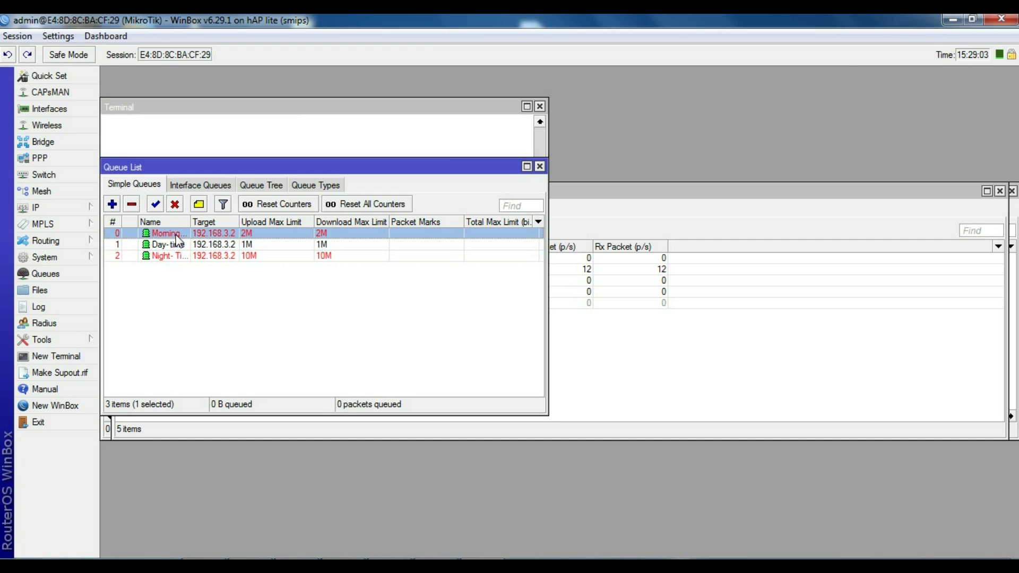
left_click(176, 246)
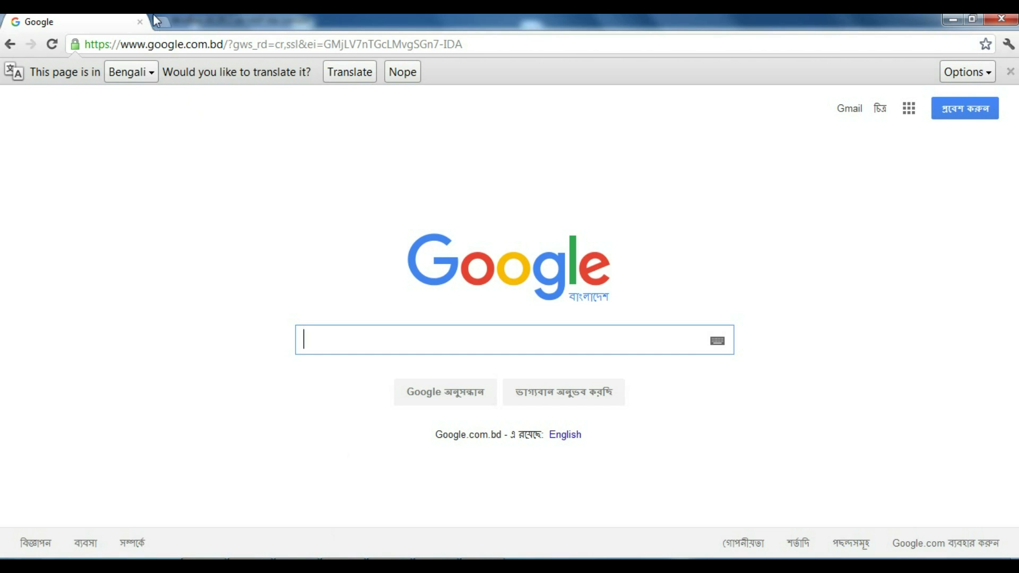
Load the YouTube home page in the web browser.
left_click(160, 47)
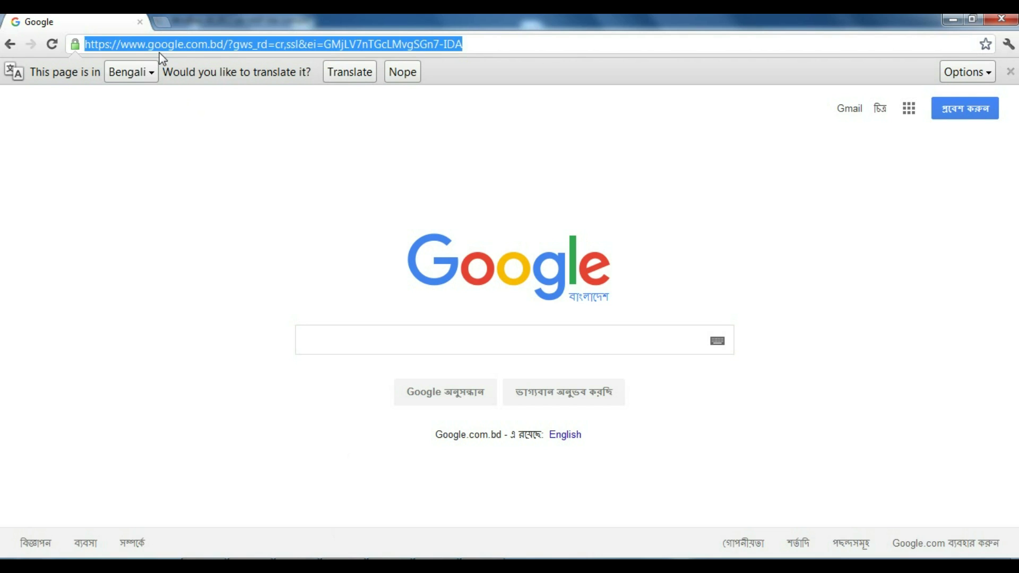
type("y")
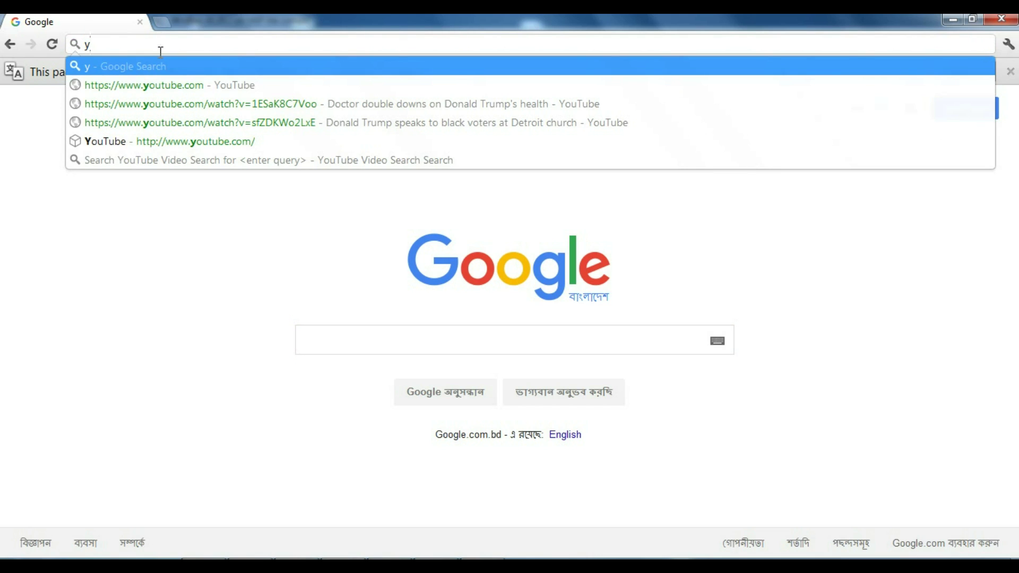
type("outube")
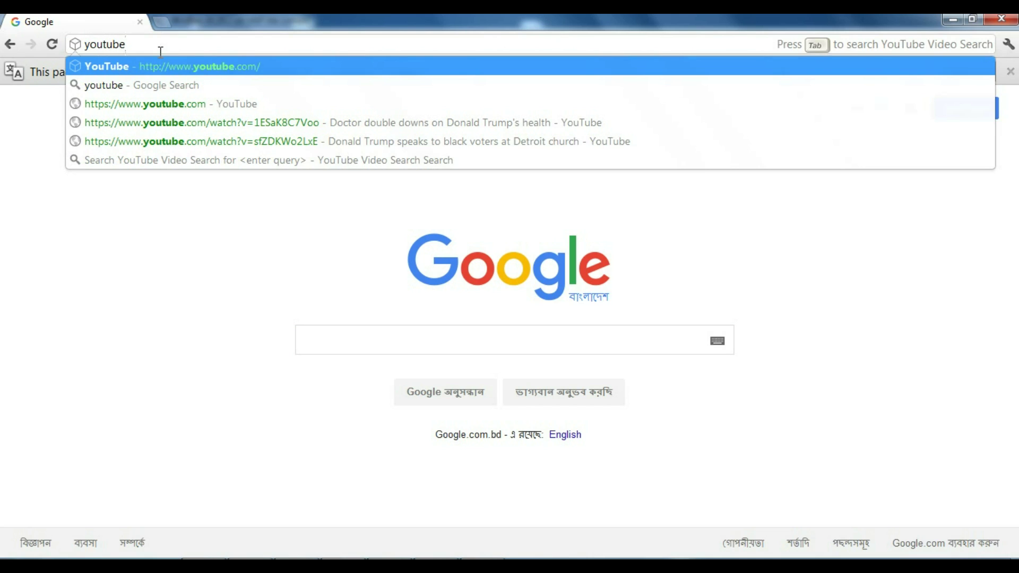
key("Return")
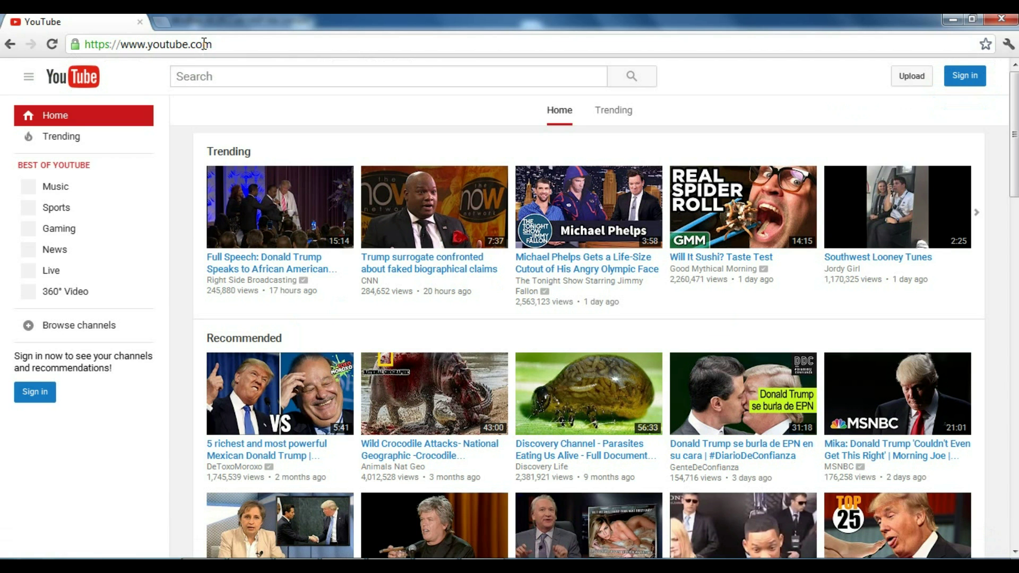
Play "Trump surrogate confronted about faked biographical claims" and load the suggested videos on Trump's doctor and the FBI email report in new tabs.
left_click(435, 268)
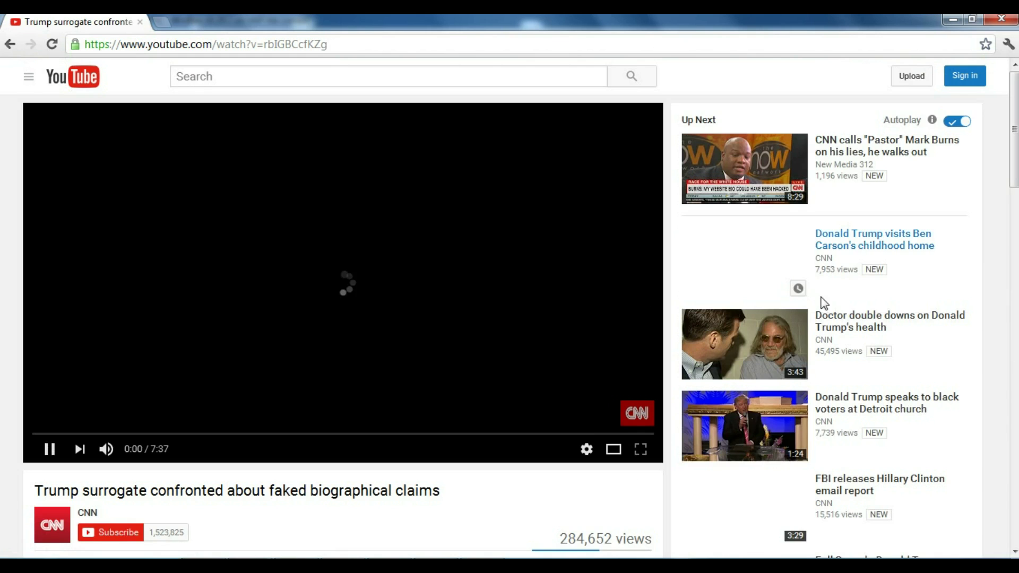
right_click(855, 318)
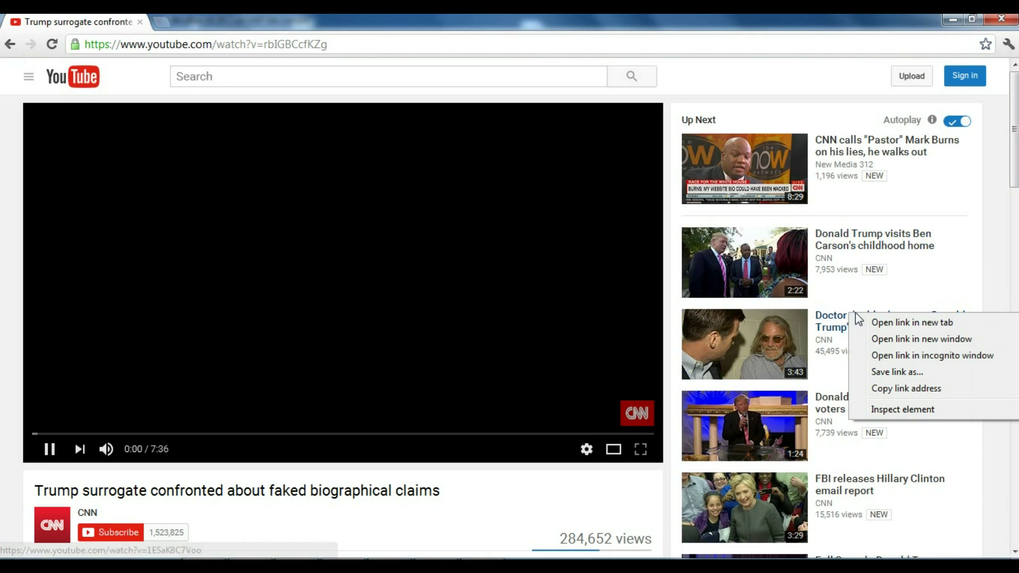
left_click(872, 322)
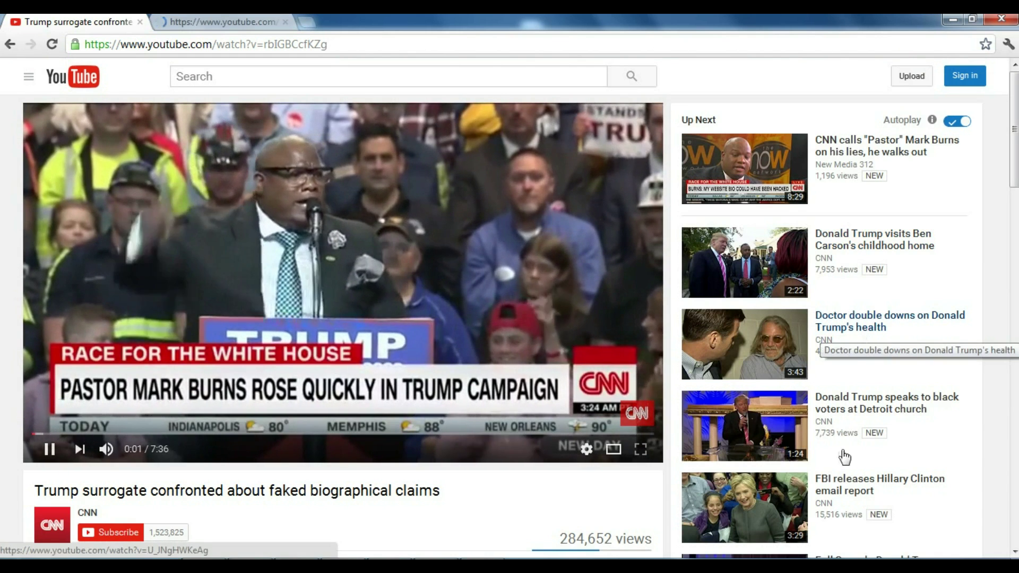
right_click(844, 485)
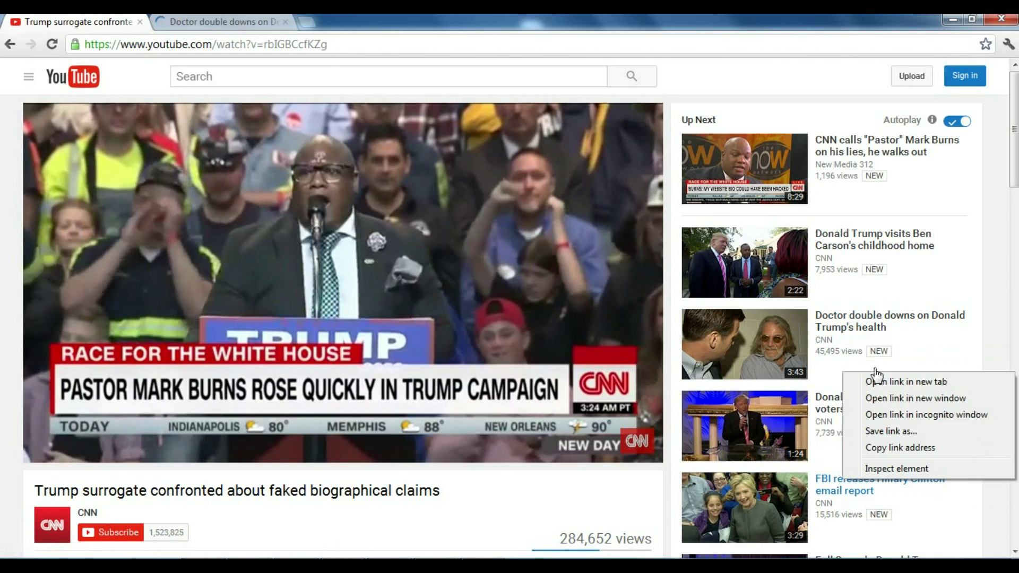
left_click(878, 381)
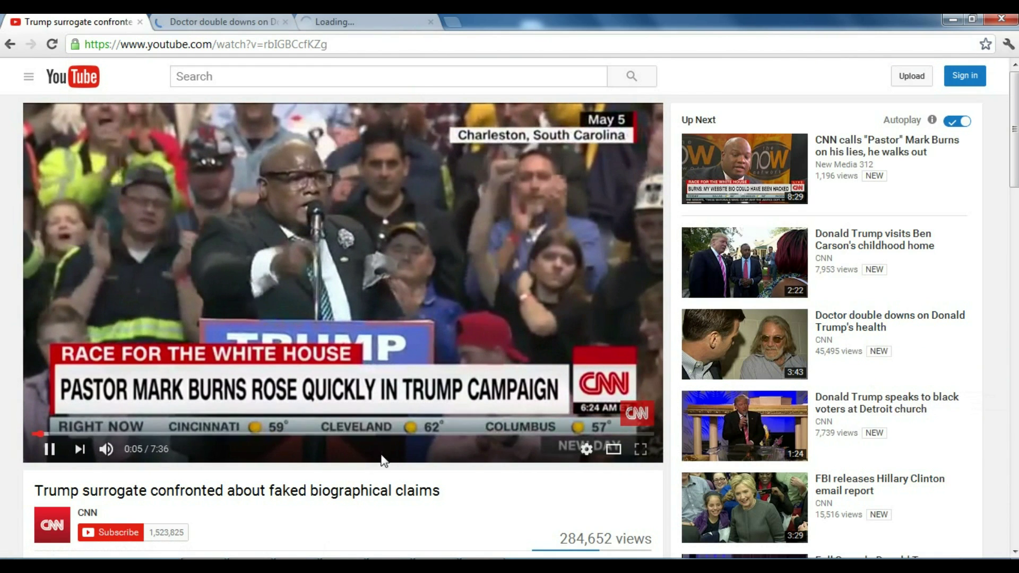
Switch back to WinBox and examine the live traffic of the Day-time queue.
key("alt+Tab")
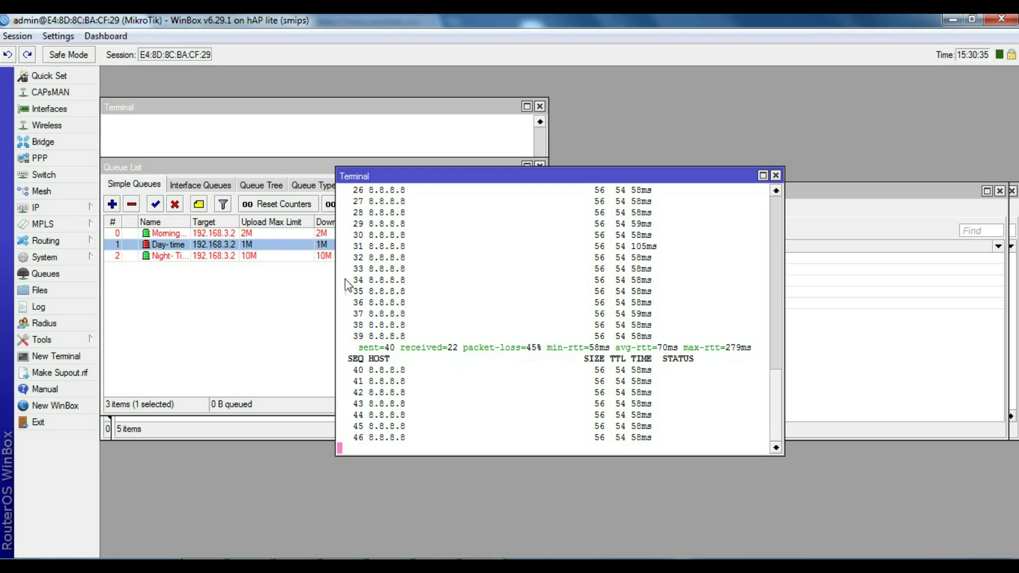
double_click(251, 244)
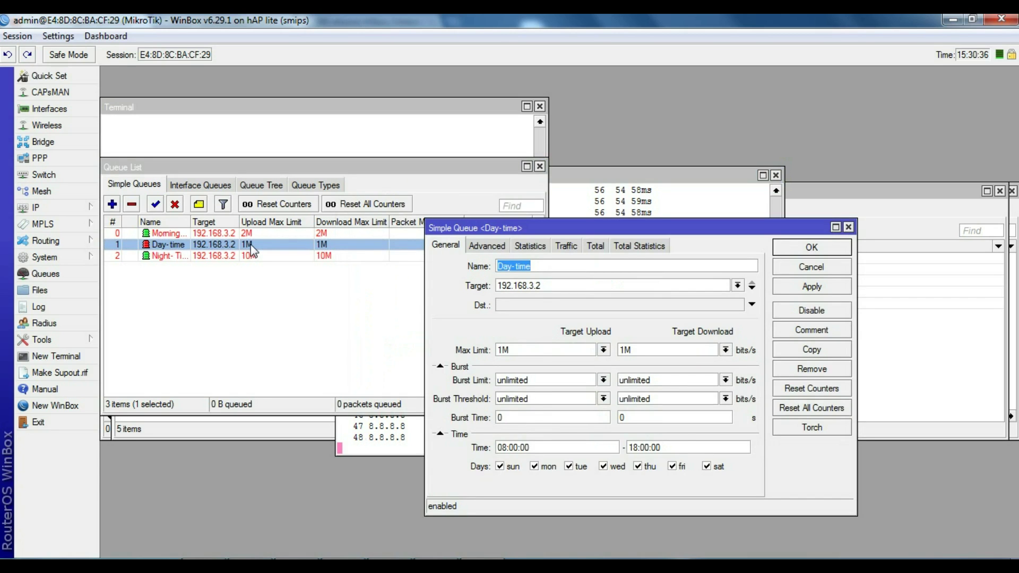
left_click(566, 247)
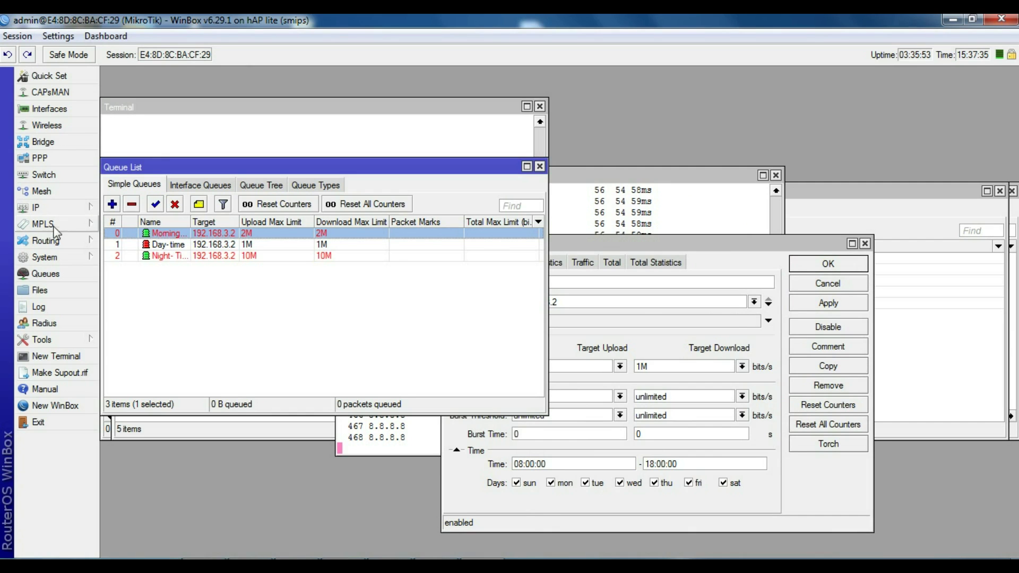
Set the router clock's manual time zone to +09:00.
left_click(57, 258)
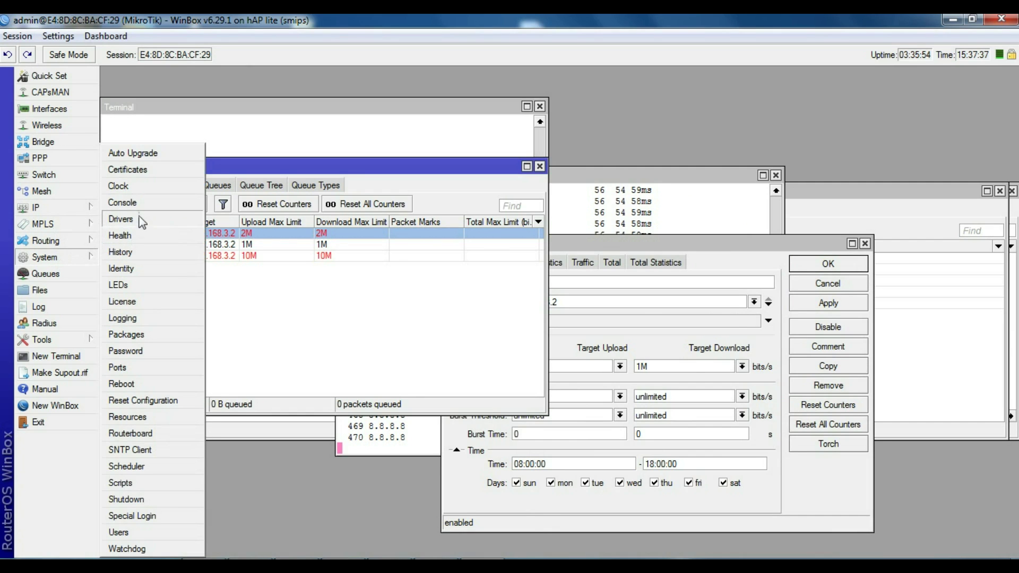
left_click(141, 184)
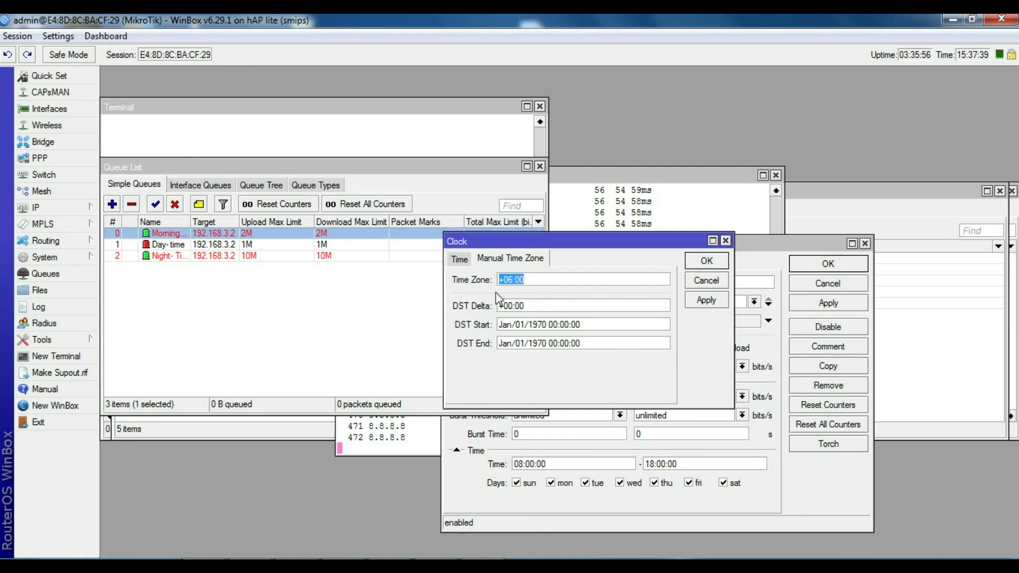
left_click(513, 280)
key("BackSpace")
type("9")
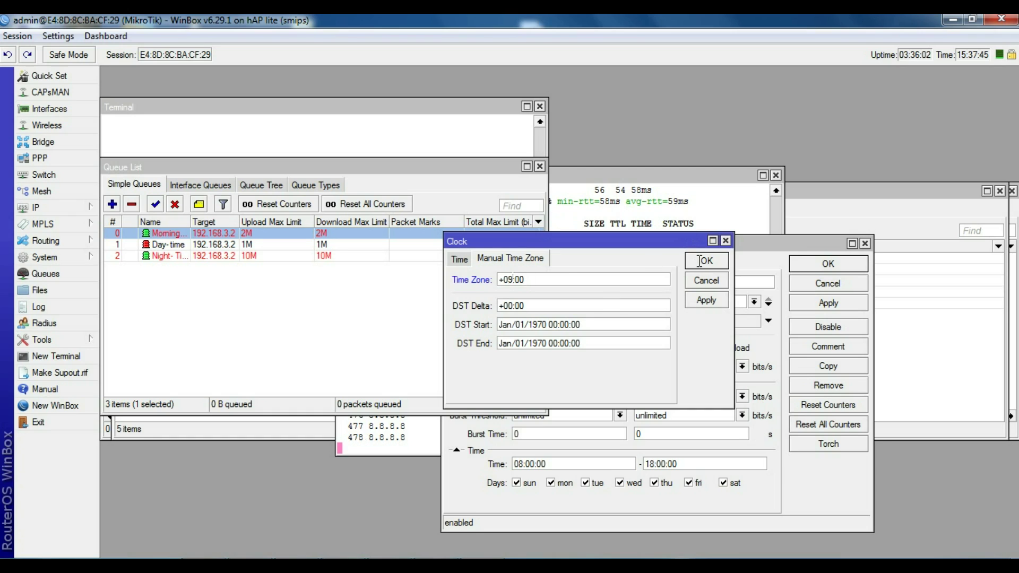
left_click(699, 261)
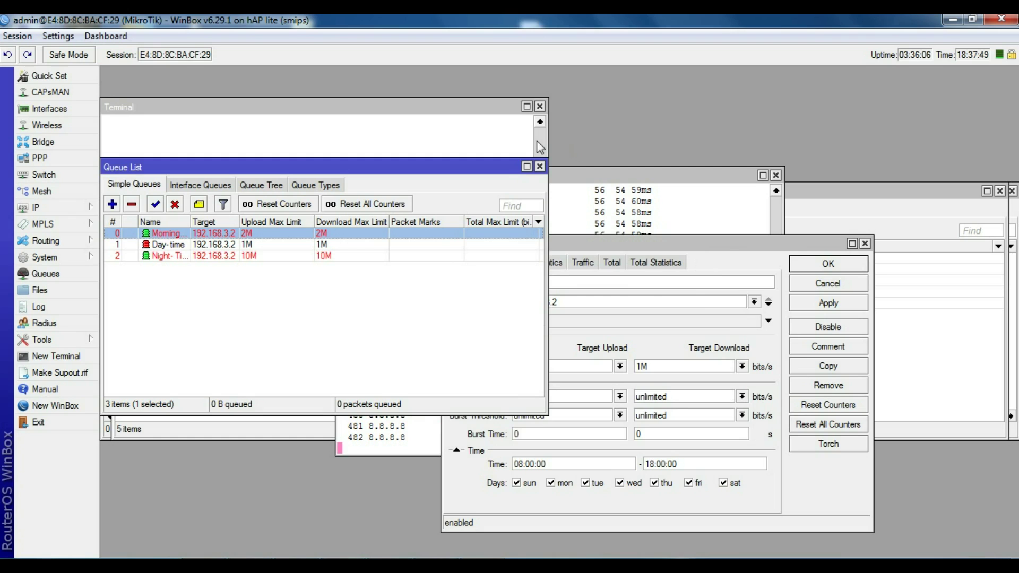
Disable the SNTP client and try to save it with an empty primary NTP server address.
left_click(42, 206)
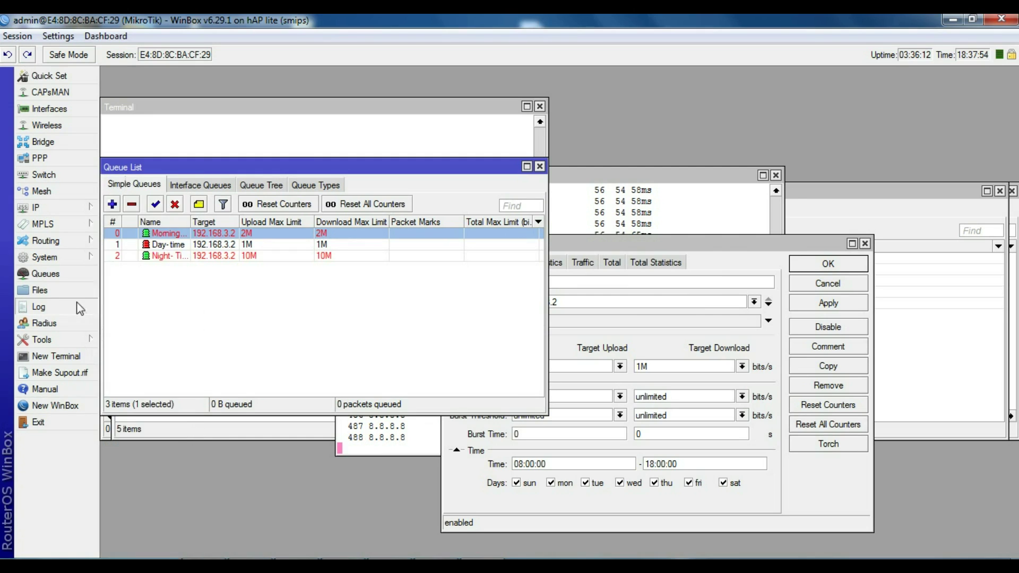
left_click(53, 259)
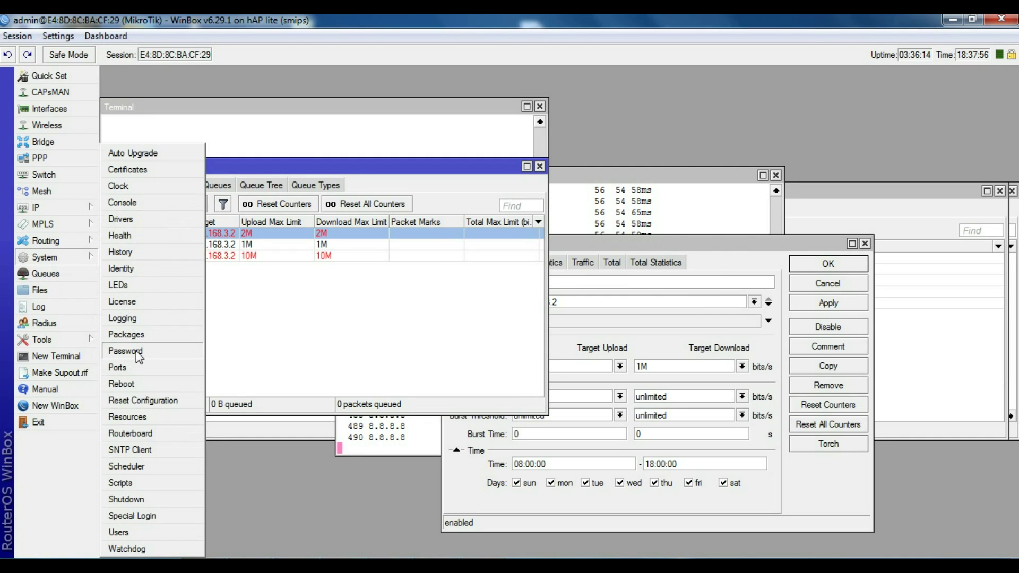
left_click(143, 451)
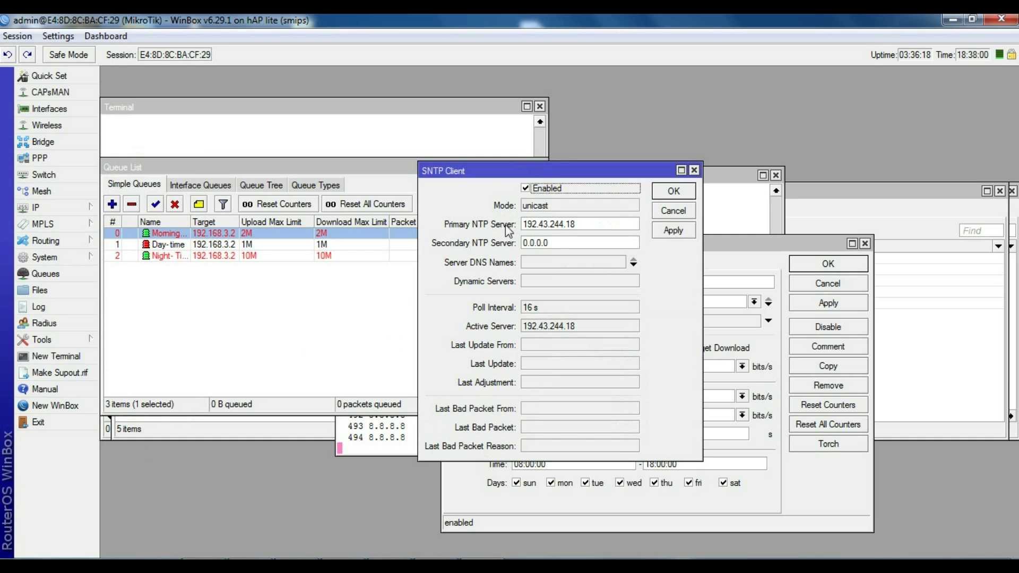
left_click(526, 189)
left_click(587, 228)
key("BackSpace")
key("BackSpace")
key("BackSpace")
key("BackSpace")
key("BackSpace")
key("BackSpace")
key("BackSpace")
key("BackSpace")
key("BackSpace")
key("BackSpace")
key("BackSpace")
key("BackSpace")
key("BackSpace")
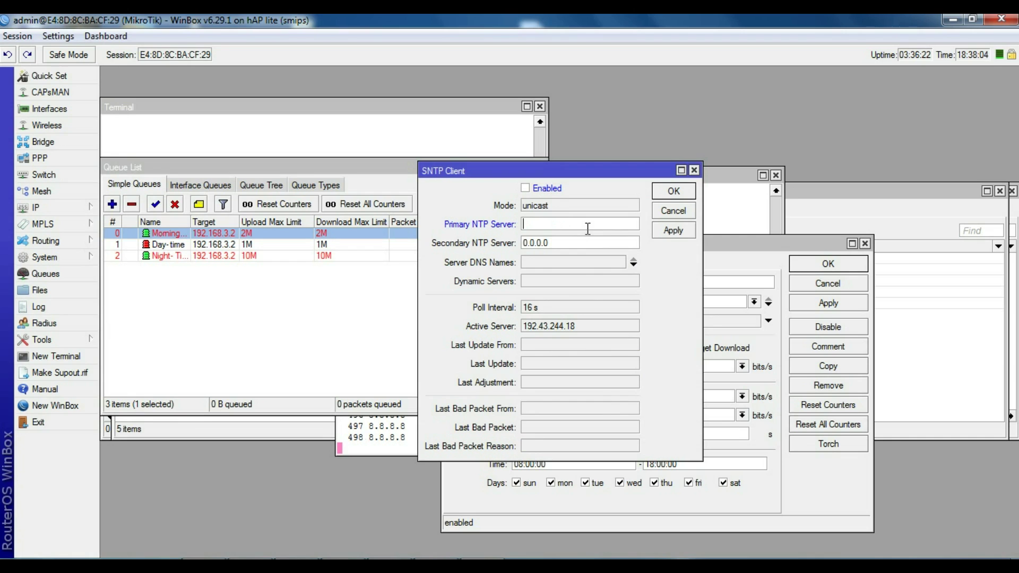
left_click(680, 194)
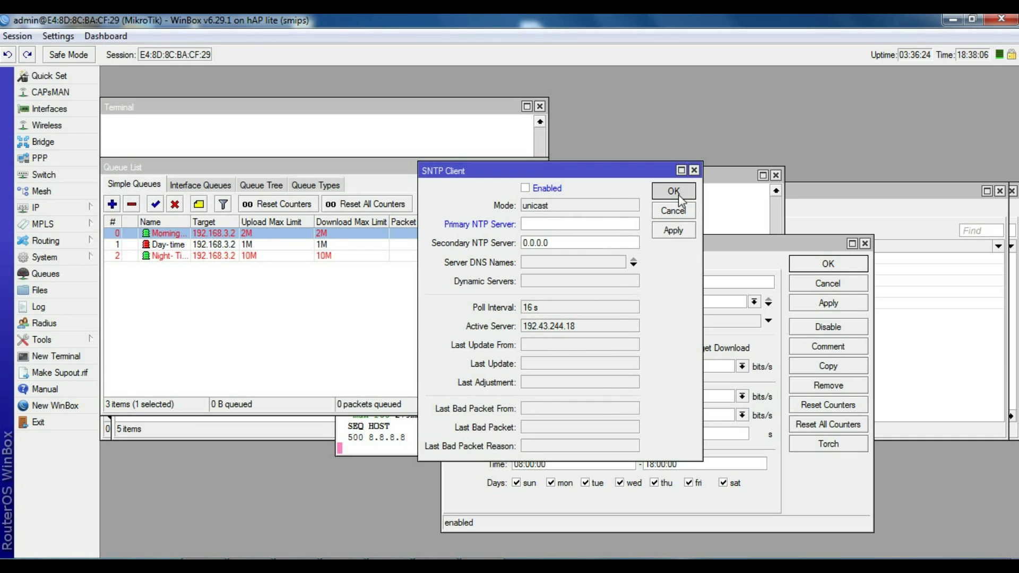
left_click(580, 308)
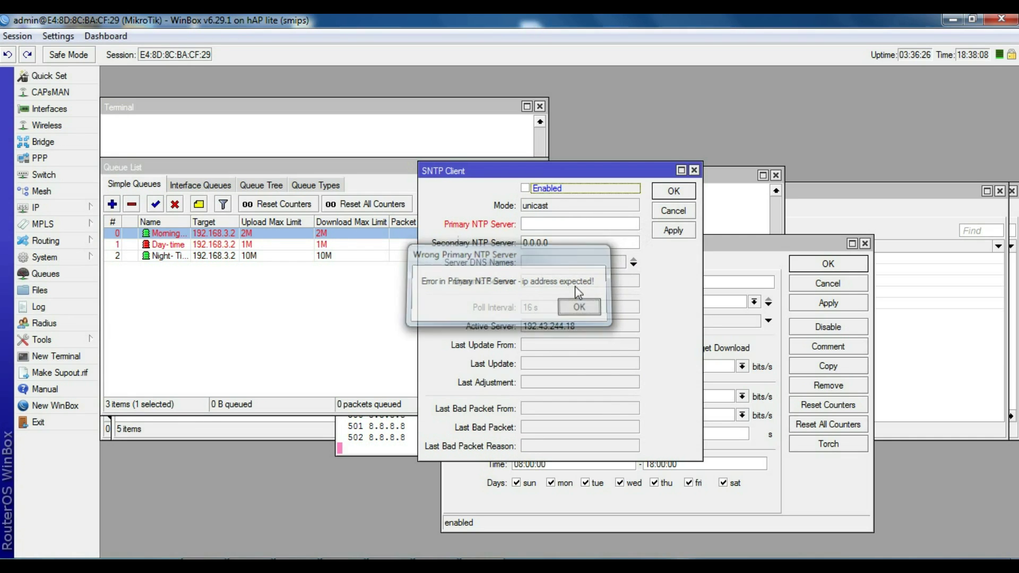
Set the SNTP client's primary NTP server to 0.0.0.0 and save the settings.
left_click(547, 226)
type("0.0.0")
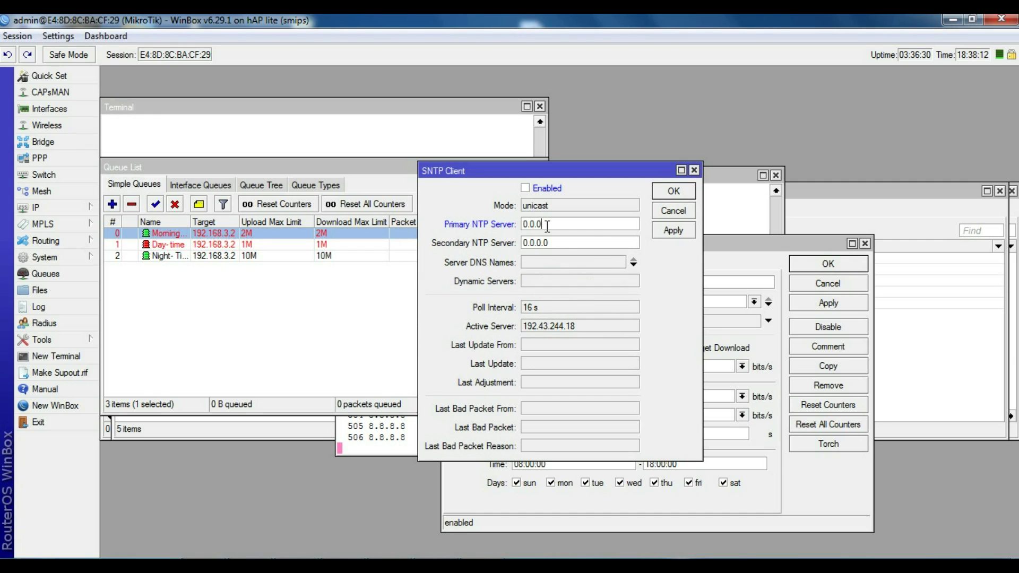
type(".0")
left_click(664, 195)
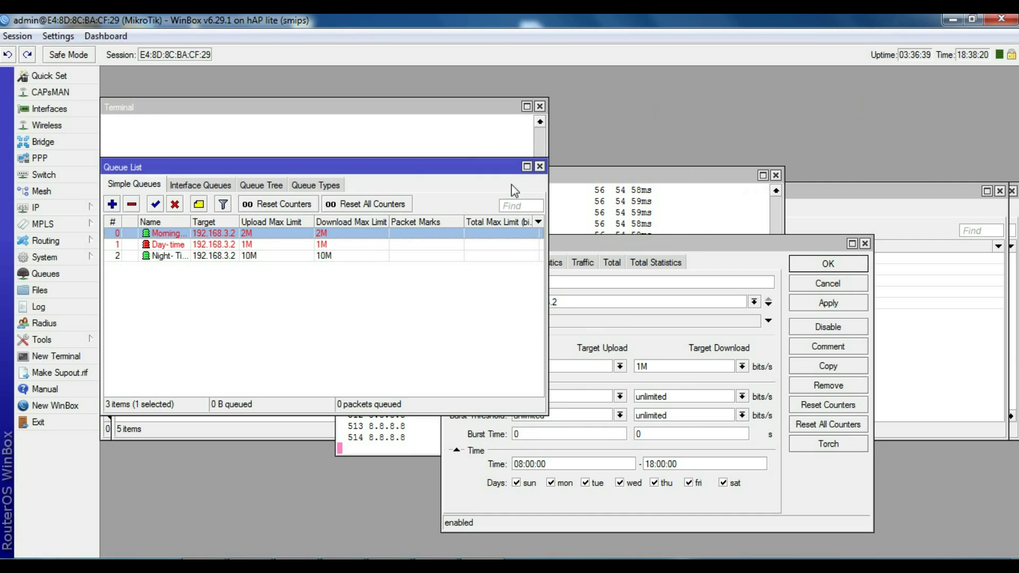
Examine the Night- Time queue's live traffic and compare its entry with Day-time in the queue list.
left_click(324, 260)
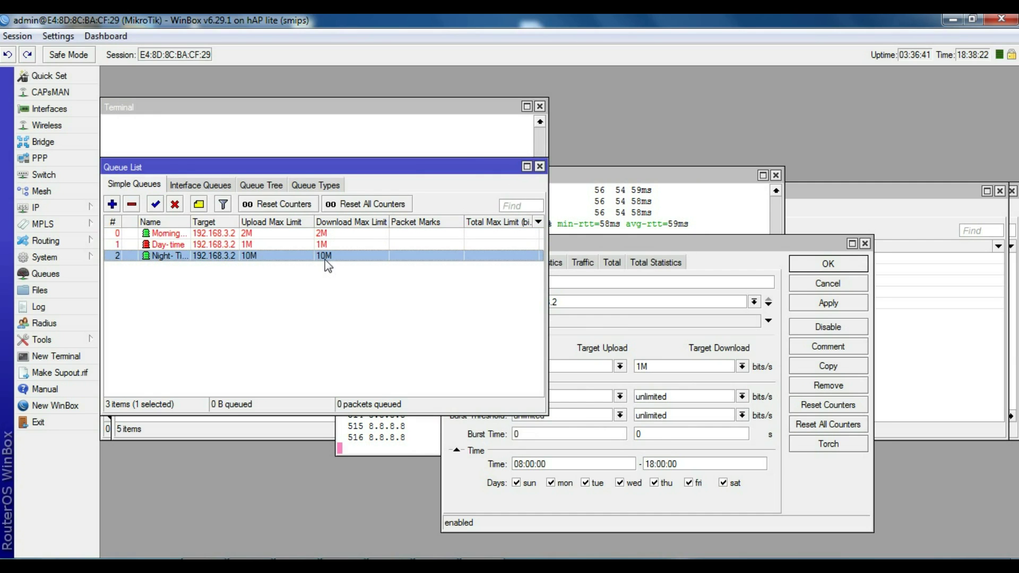
double_click(325, 257)
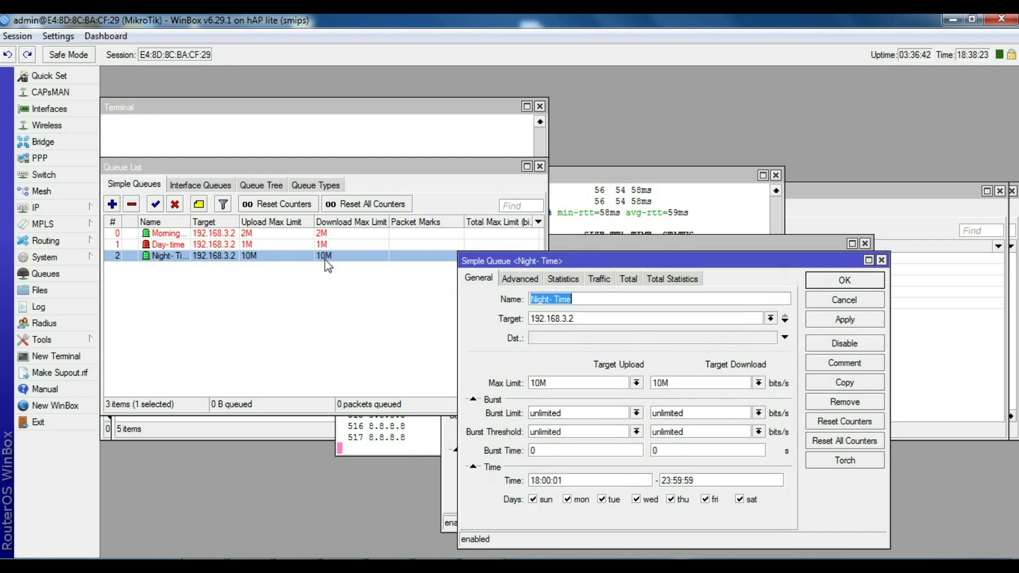
left_click(600, 280)
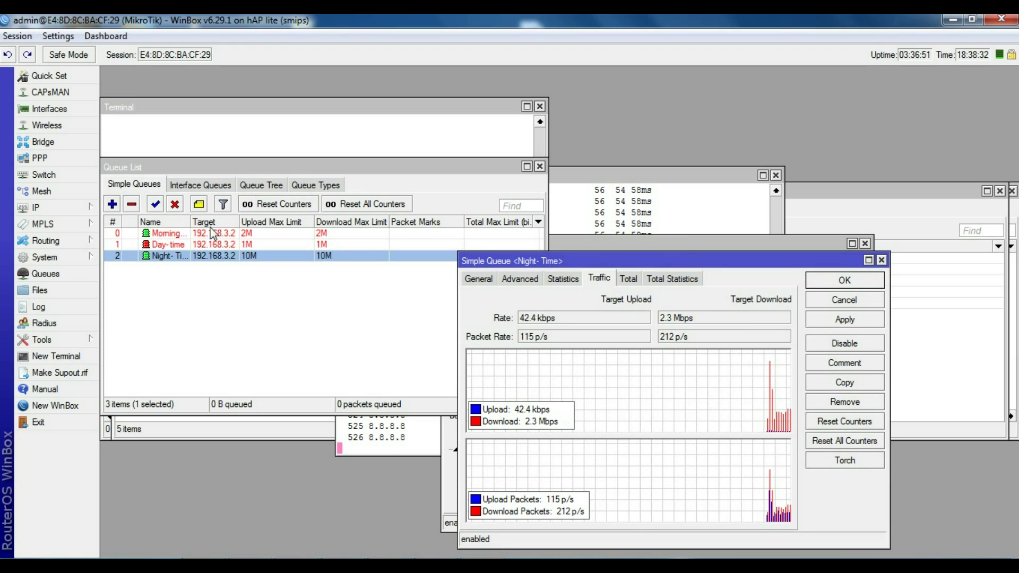
left_click(189, 243)
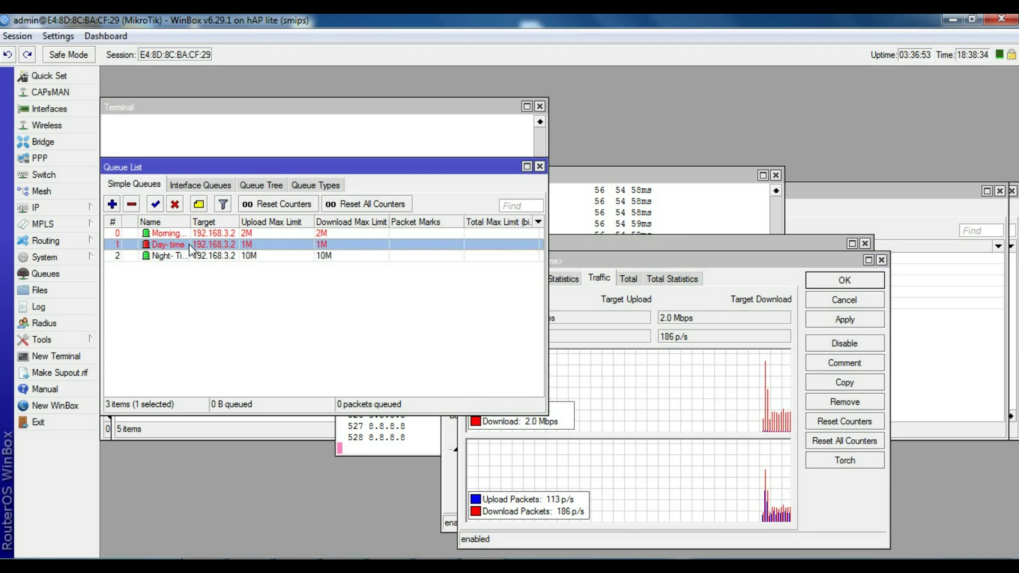
left_click(196, 255)
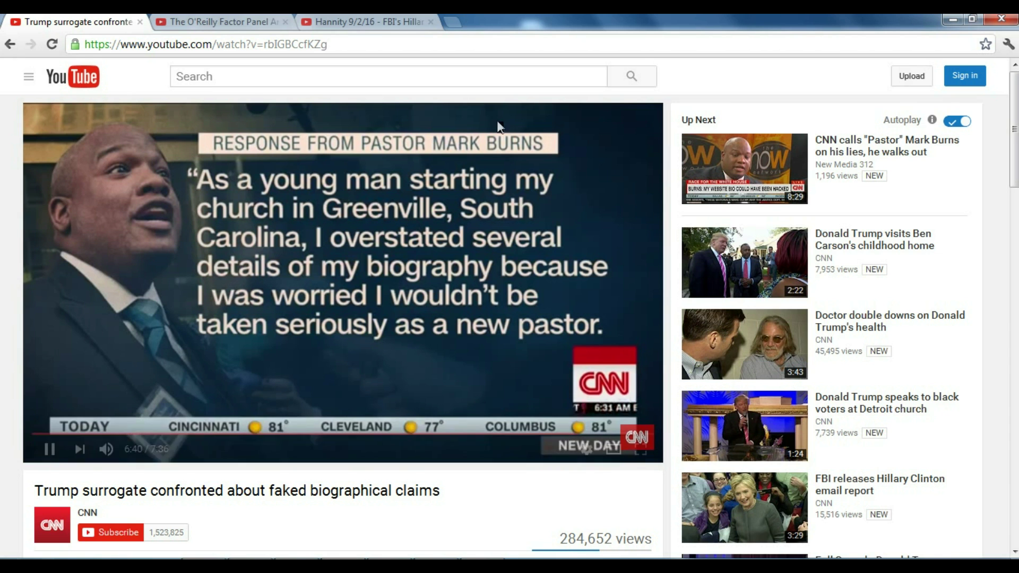
In the browser, play "Doctor double downs on Donald Trump's health" and load the Anderson Cooper interview (Part 1) in a new tab.
left_click(833, 335)
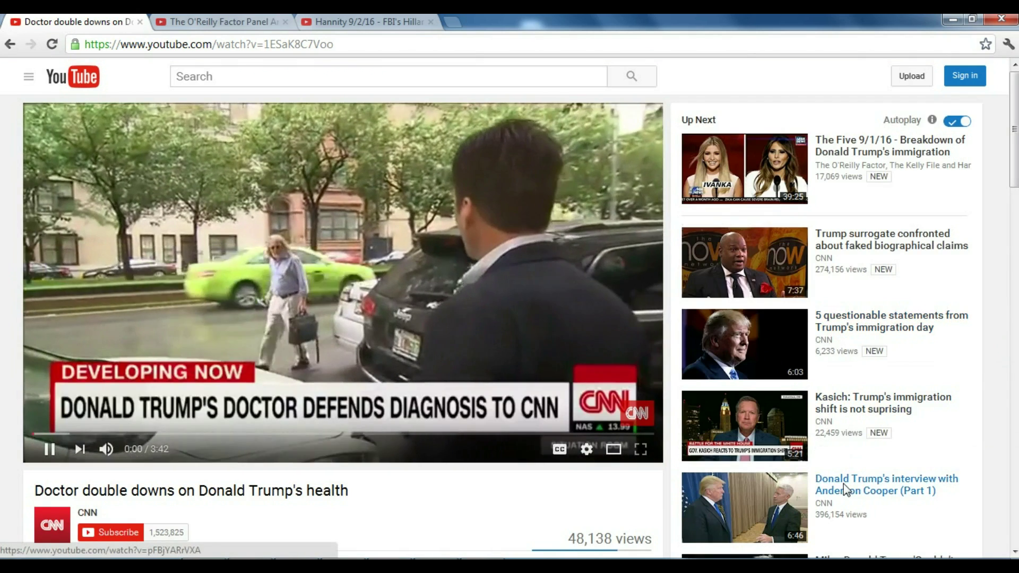
right_click(842, 483)
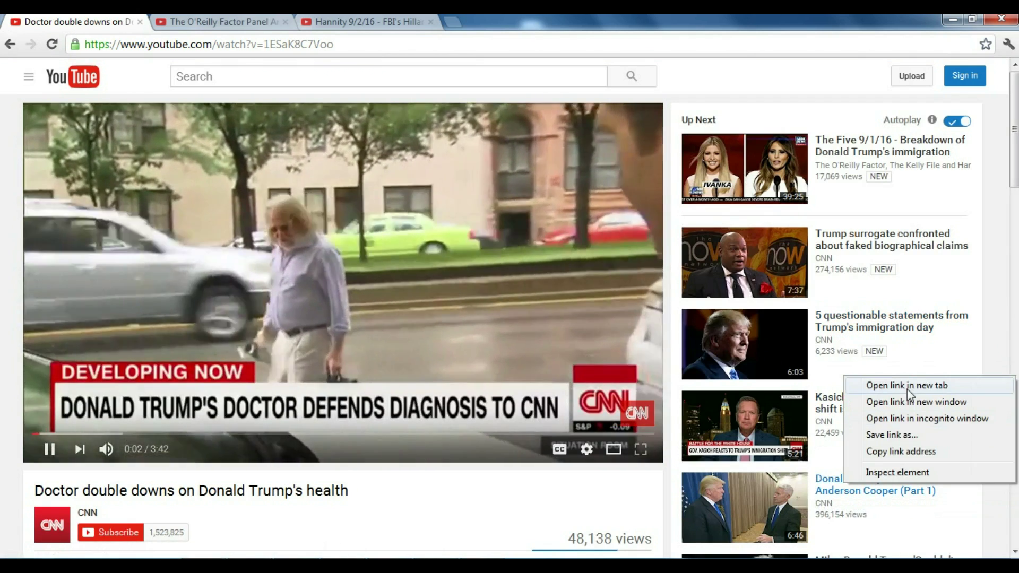
left_click(906, 389)
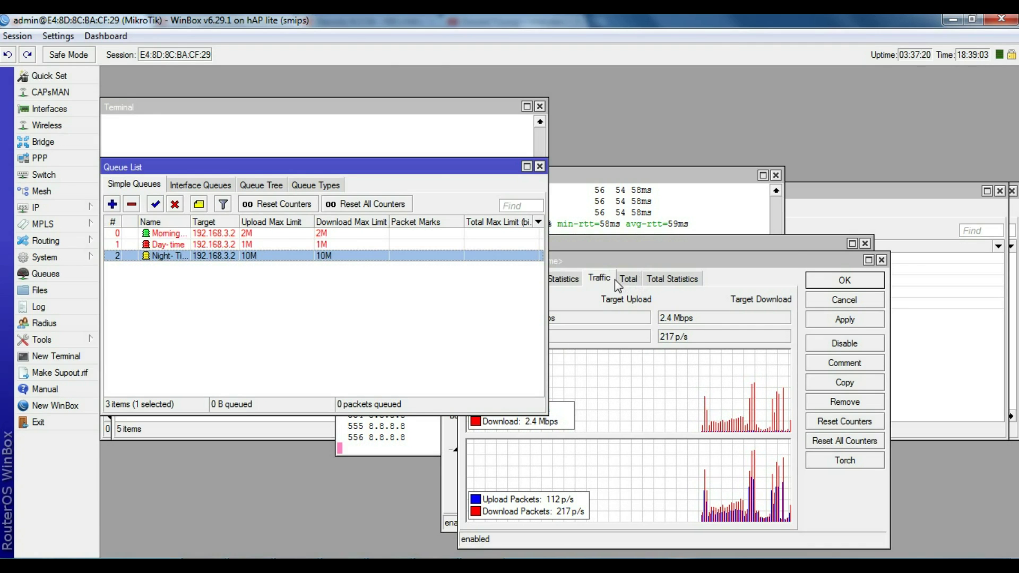
Bring the Night- Time queue's traffic graphs back into view in WinBox and check its upload and download rates.
left_click(600, 282)
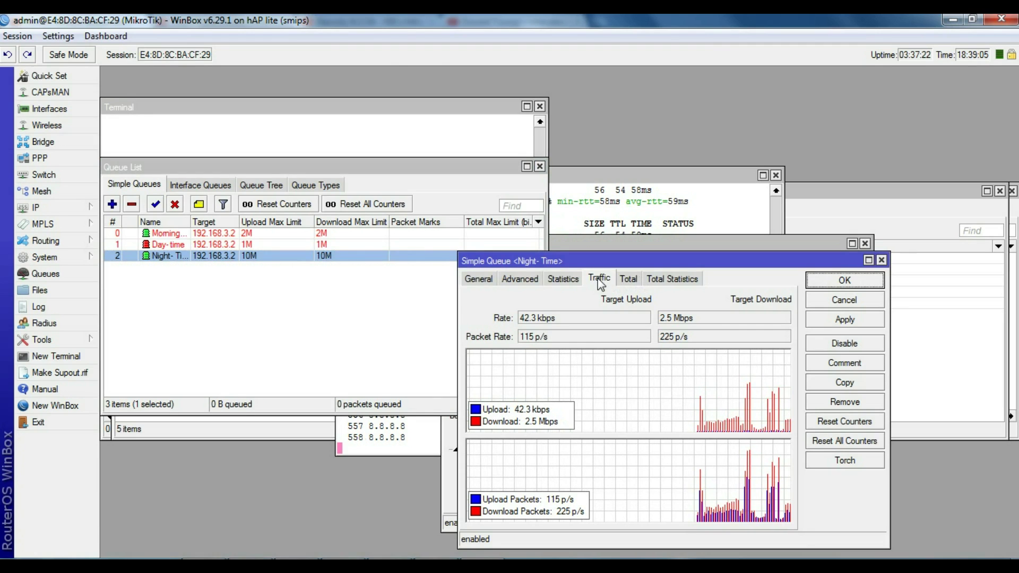